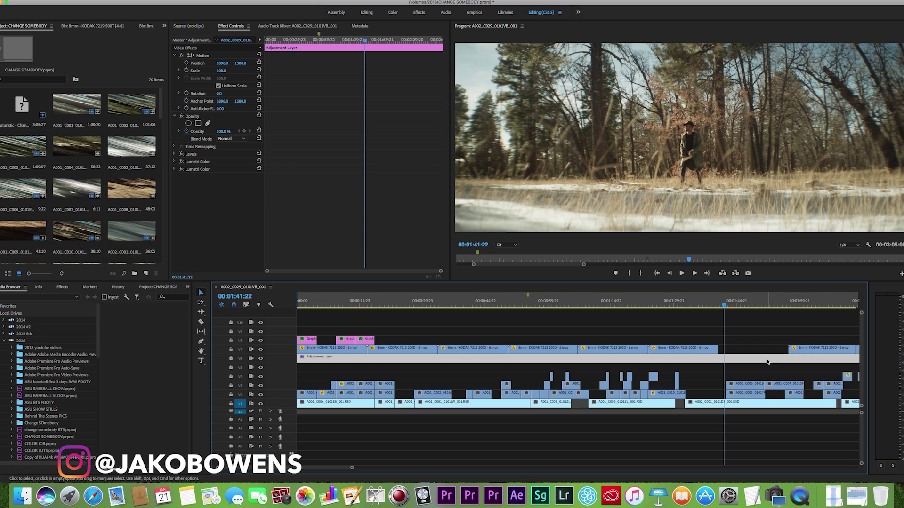
# - Select the long adjustment layer on track V6 and expand its Levels effect settings
pyautogui.click(751, 339)
pyautogui.click(740, 402)
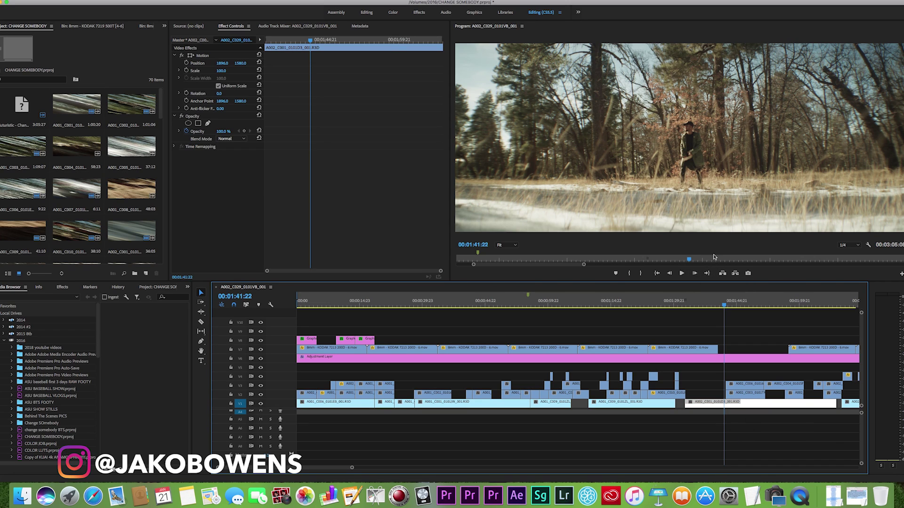
pyautogui.click(730, 362)
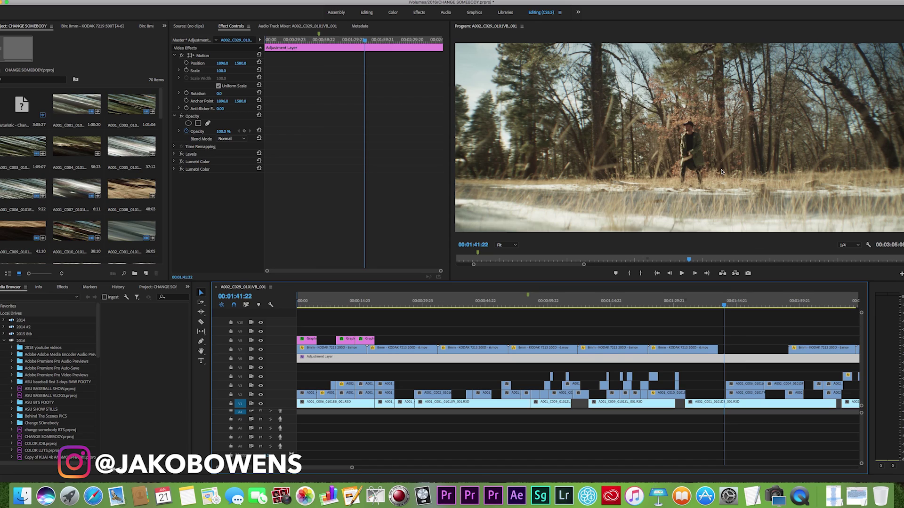
pyautogui.click(174, 156)
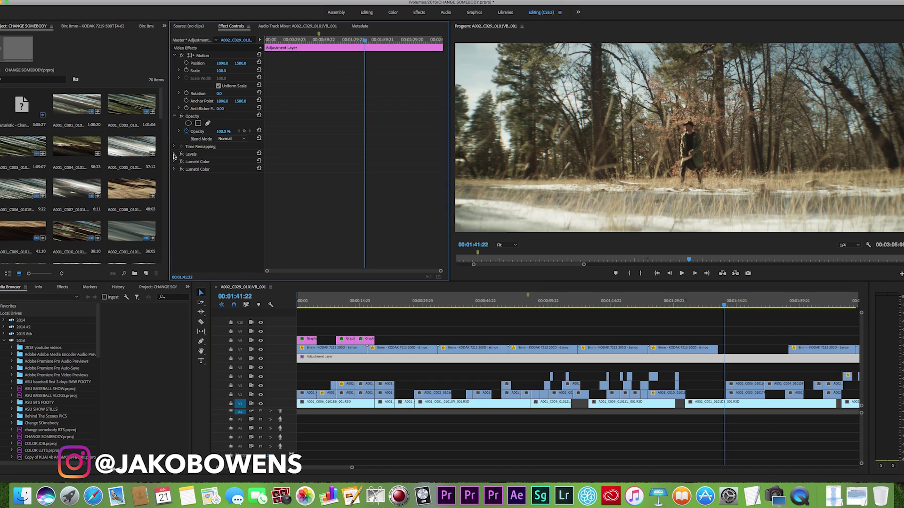
# - Search the effects for "level" and try to apply the Levels video effect to the adjustment layer on V6
pyautogui.click(62, 287)
pyautogui.click(18, 298)
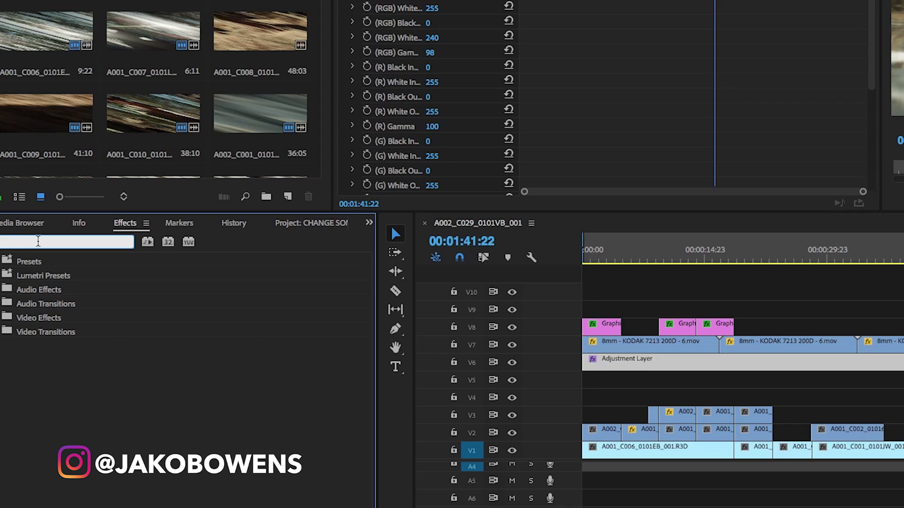
pyautogui.write('level')
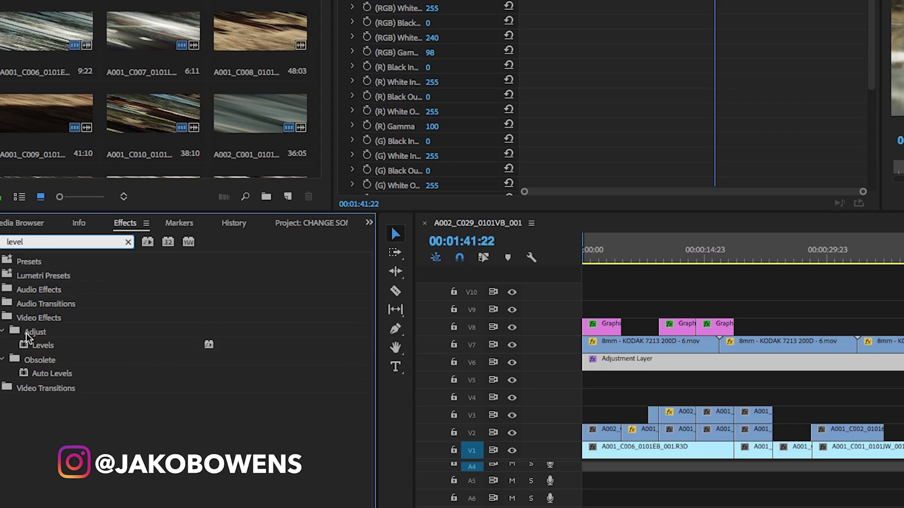
pyautogui.moveTo(42, 347); pyautogui.dragTo(903, 369)
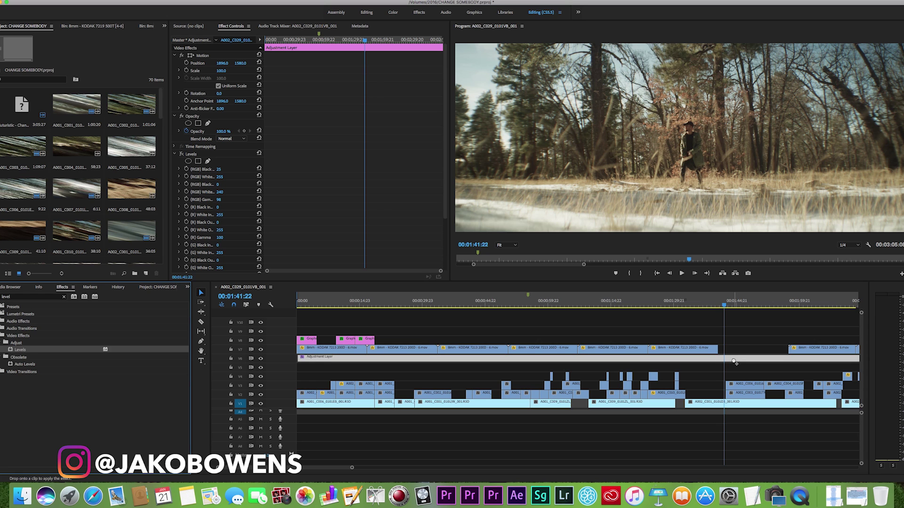
pyautogui.moveTo(733, 361); pyautogui.dragTo(734, 361)
pyautogui.click(601, 328)
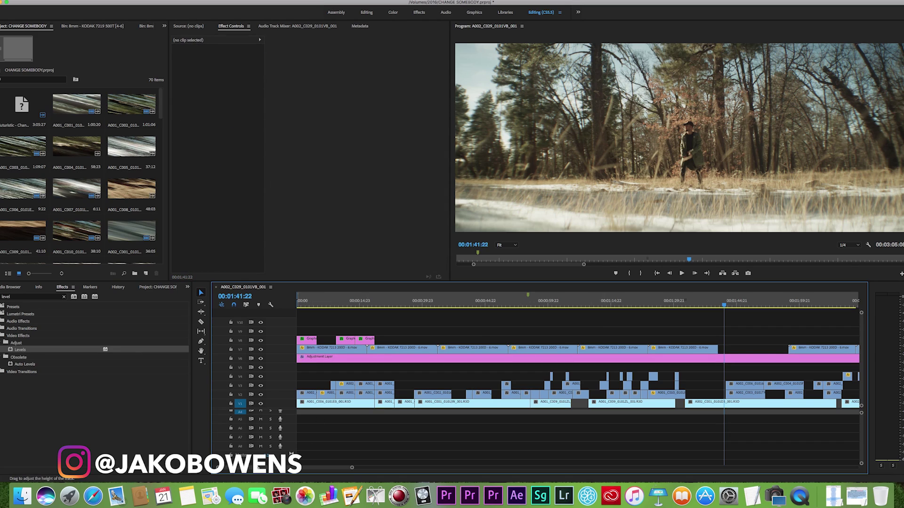
# - Check the available new project item types for the Adjustment Layer option
pyautogui.moveTo(218, 469); pyautogui.dragTo(126, 474)
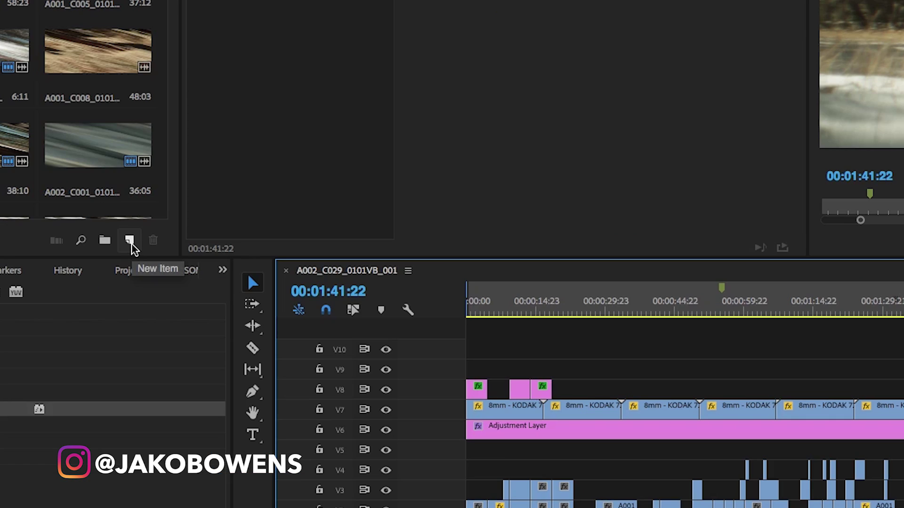
pyautogui.click(146, 274)
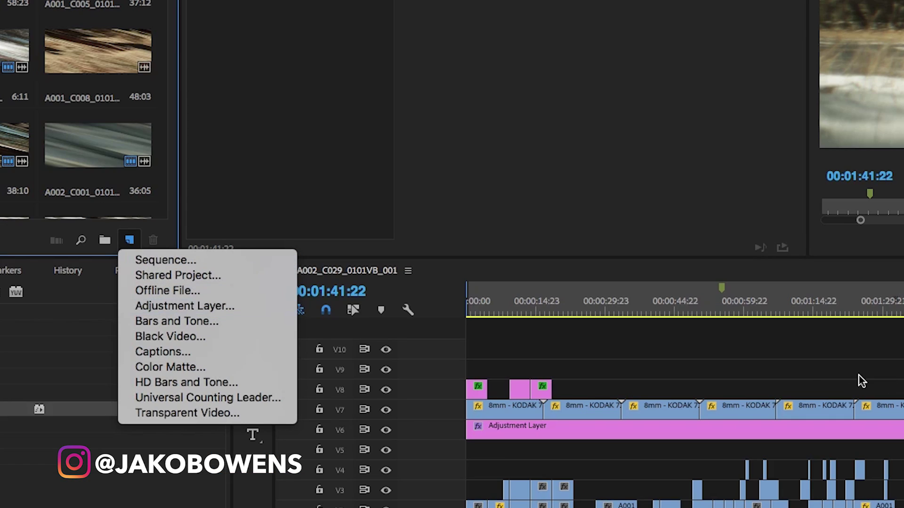
pyautogui.click(812, 360)
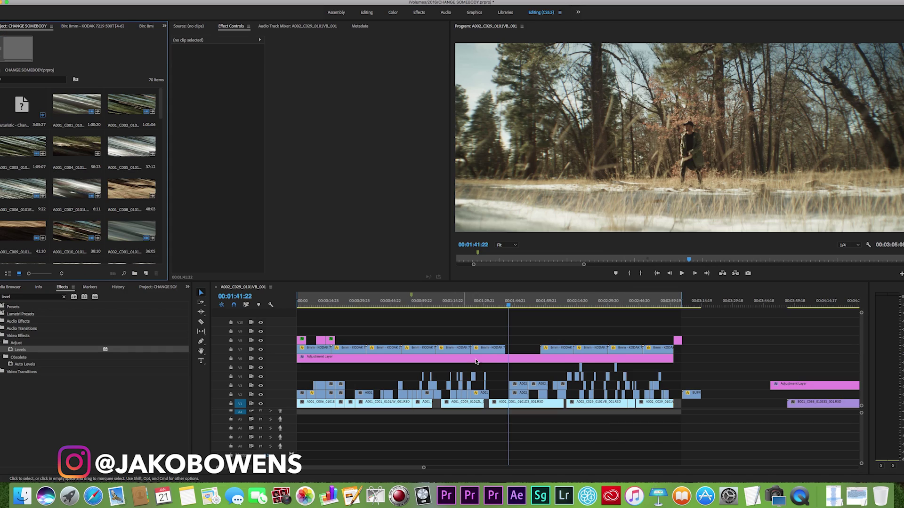
# - Select the long adjustment layer and the footage clips beneath it to examine which clips it covers
pyautogui.click(507, 362)
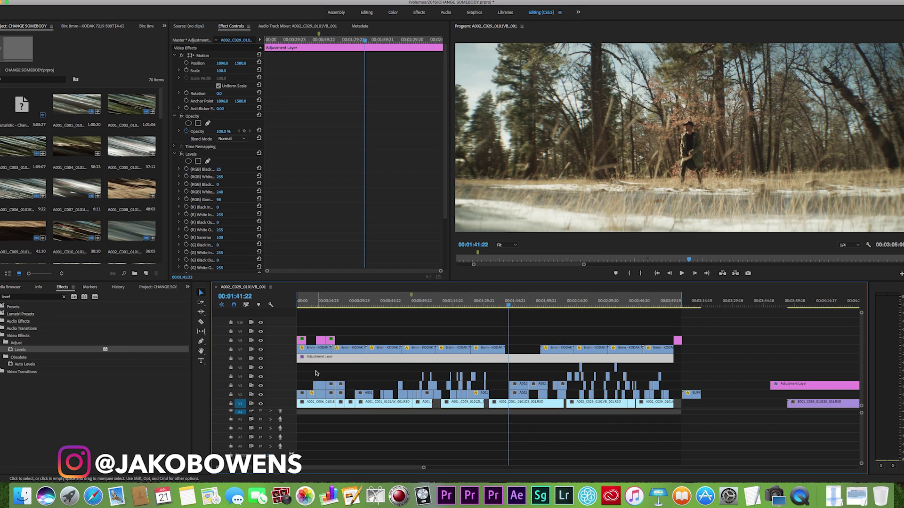
pyautogui.moveTo(312, 369); pyautogui.dragTo(676, 405)
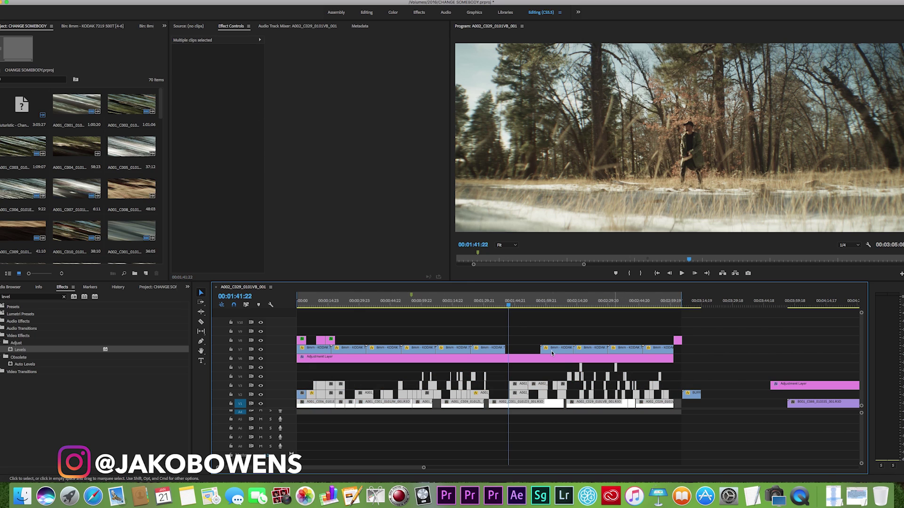
pyautogui.click(509, 321)
pyautogui.moveTo(509, 304); pyautogui.dragTo(508, 303)
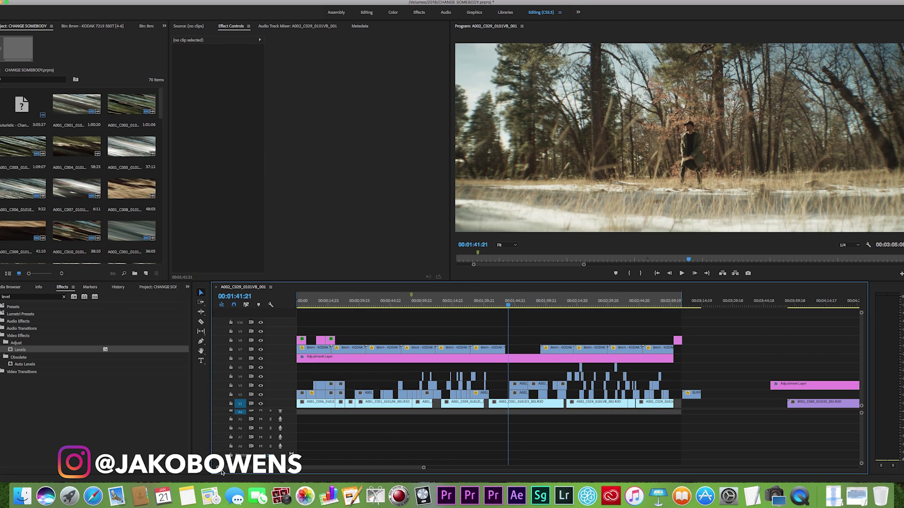
# - Toggle the Levels effect on the V6 adjustment layer to compare the image, ending with the effect enabled
pyautogui.moveTo(219, 468); pyautogui.dragTo(262, 466)
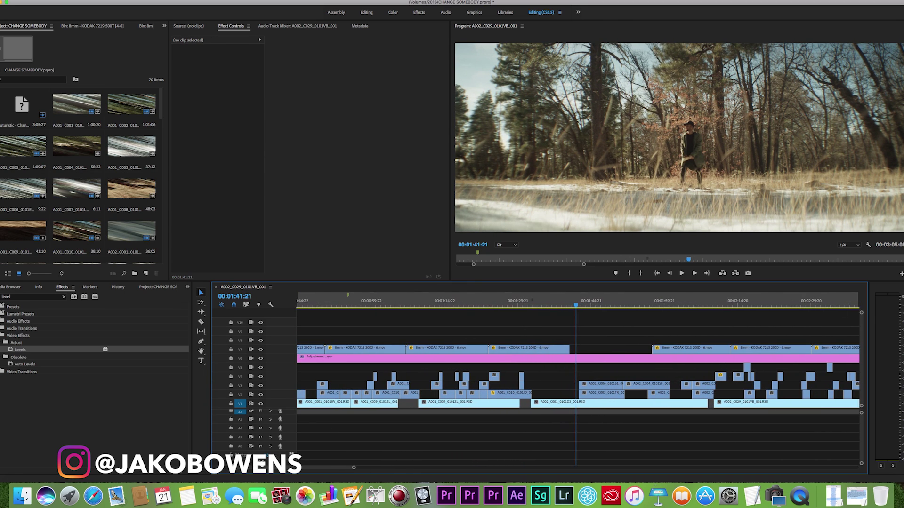
pyautogui.click(611, 362)
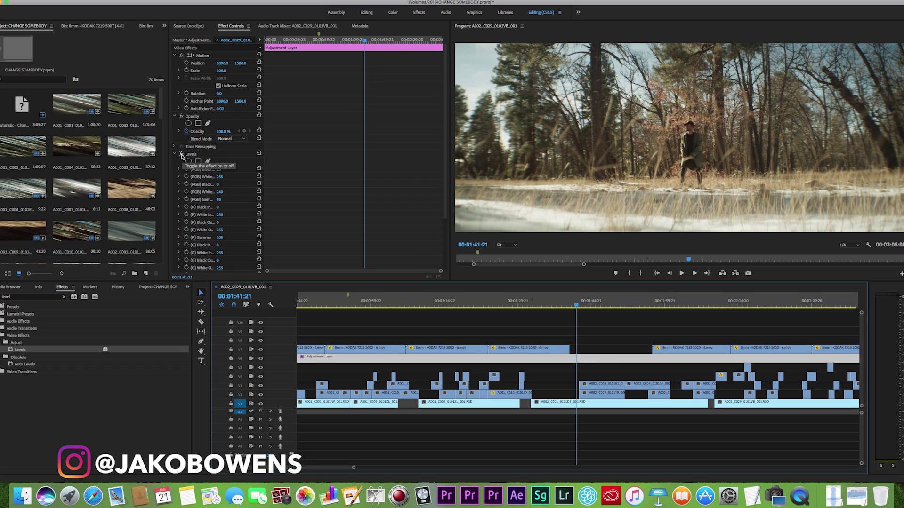
pyautogui.click(182, 155)
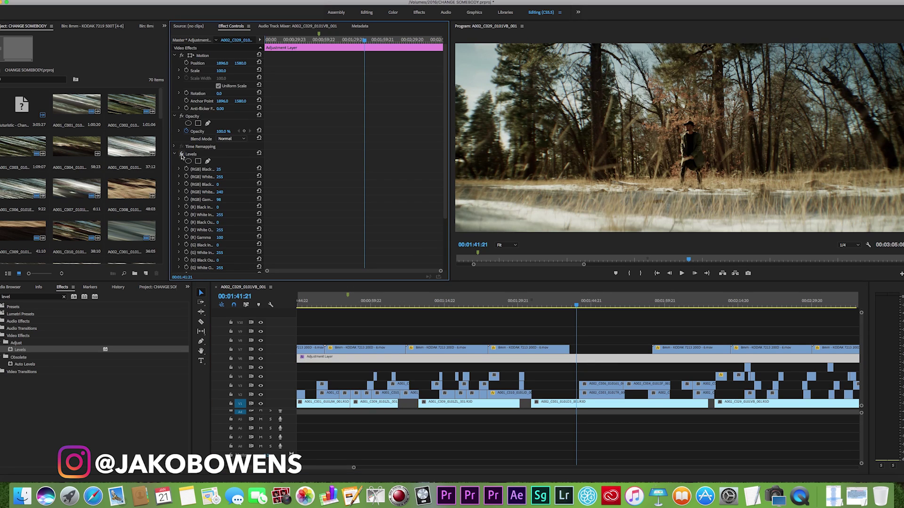
pyautogui.click(182, 155)
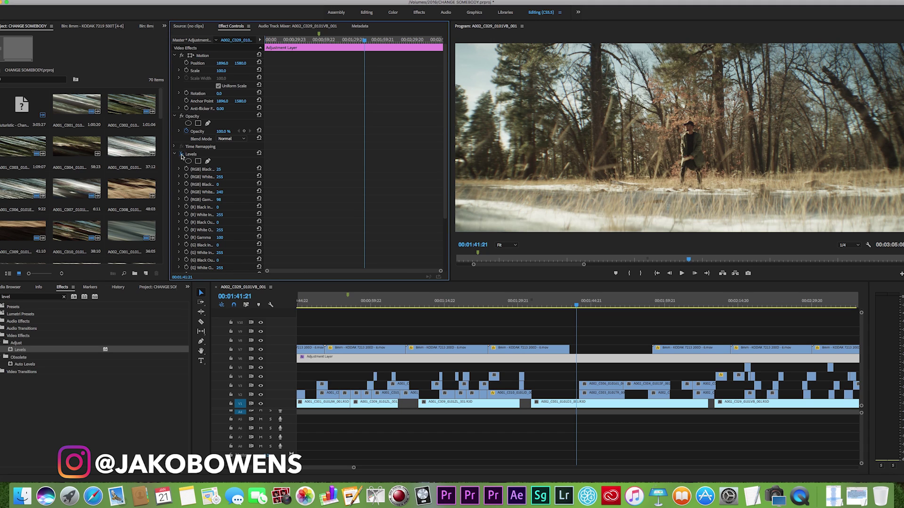
pyautogui.click(182, 155)
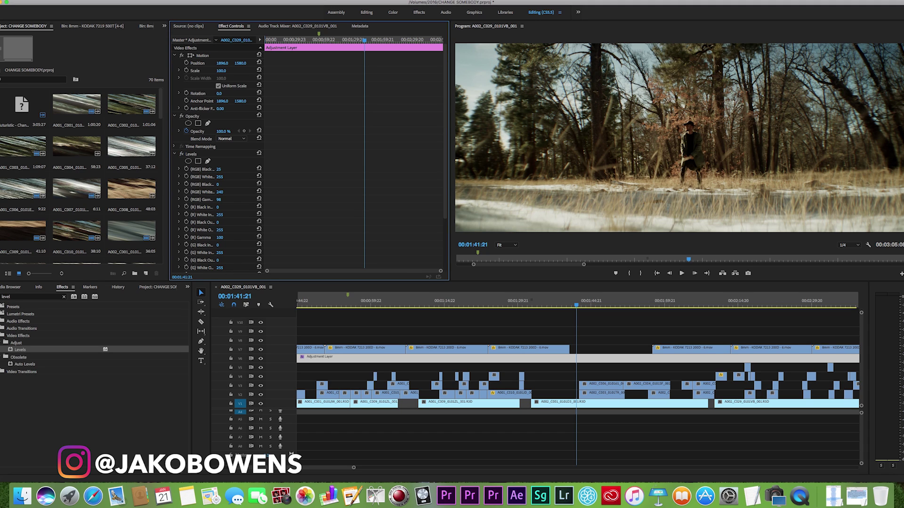
# - Examine the RGB black input and RGB white output settings of the Levels effect
pyautogui.moveTo(219, 169)
pyautogui.mouseDown()
pyautogui.moveTo(206, 169)
pyautogui.moveTo(227, 169)
pyautogui.moveTo(219, 169)
pyautogui.mouseUp()
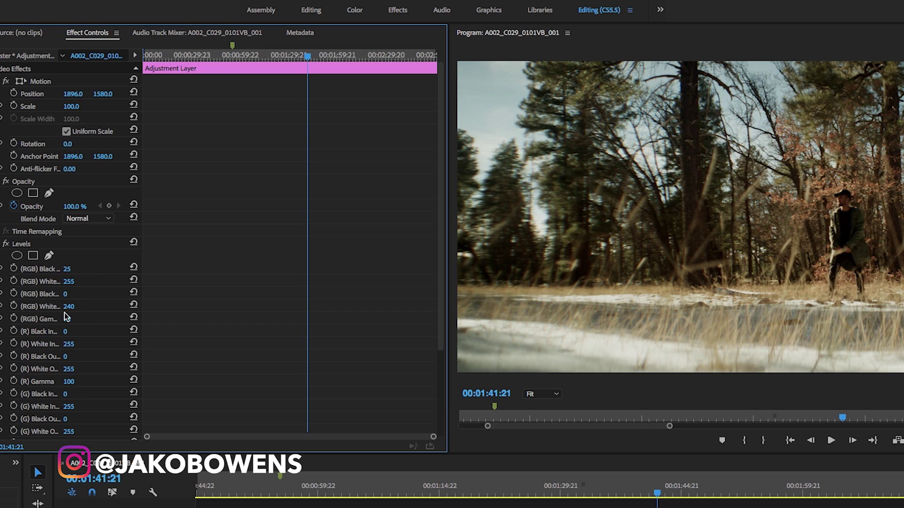
pyautogui.hotkey('ctrl', 's')
pyautogui.moveTo(72, 309)
pyautogui.mouseDown()
pyautogui.moveTo(80, 310)
pyautogui.moveTo(9, 309)
pyautogui.moveTo(76, 306)
pyautogui.mouseUp()
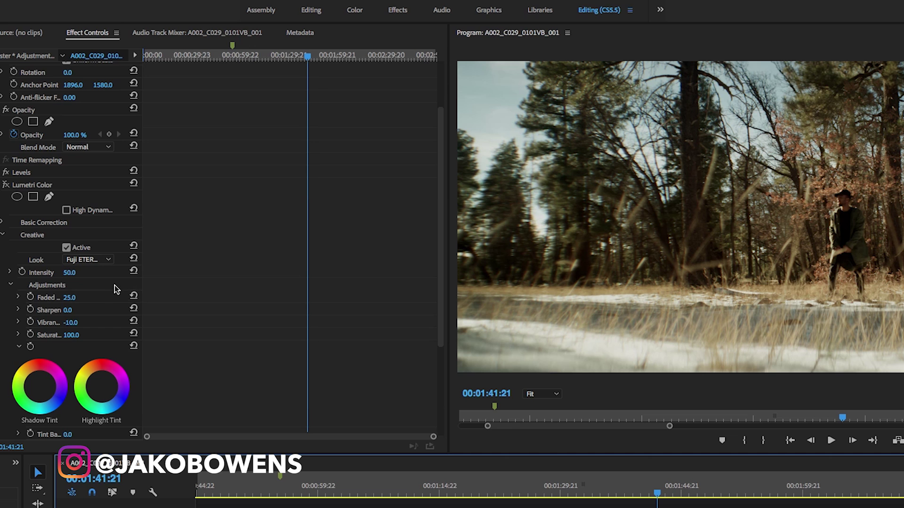
# - Choose the Fuji ETERNA 250D Fuji 3510 (by Adobe) look in the first Lumetri Color effect and collapse its Creative section
pyautogui.click(99, 264)
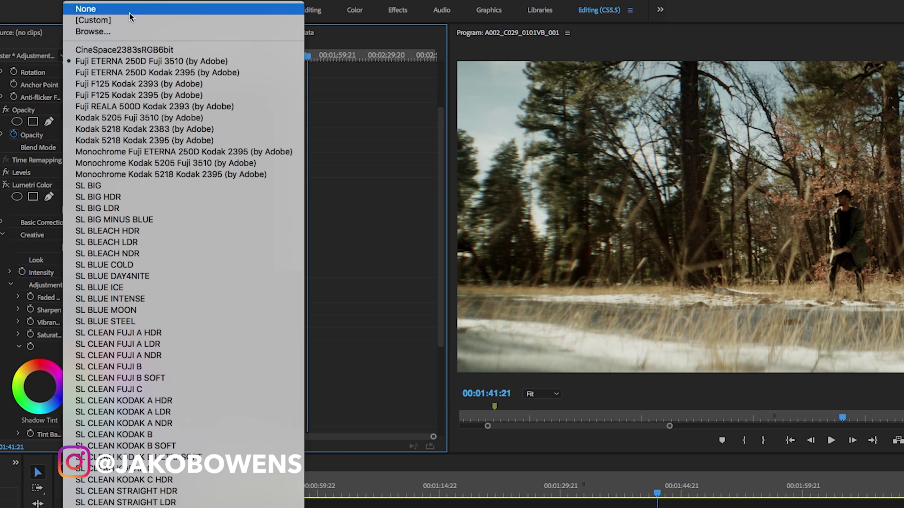
pyautogui.click(92, 66)
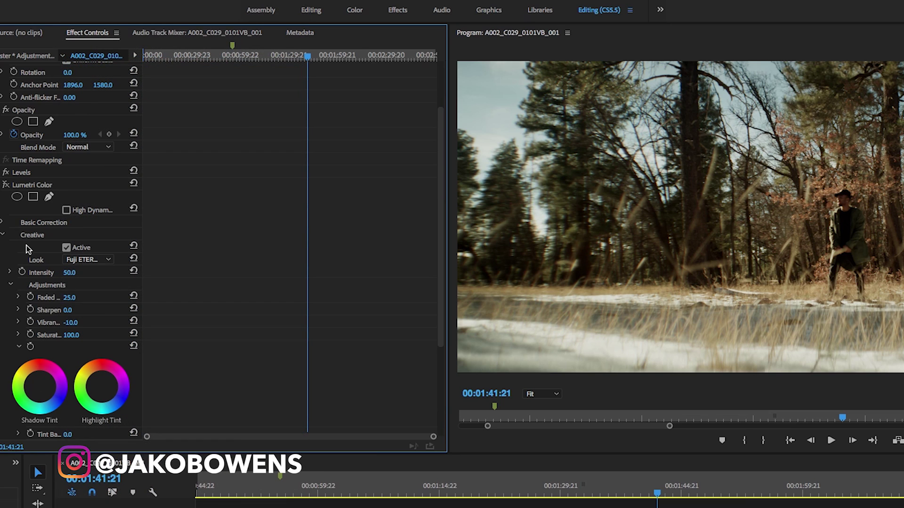
pyautogui.click(4, 234)
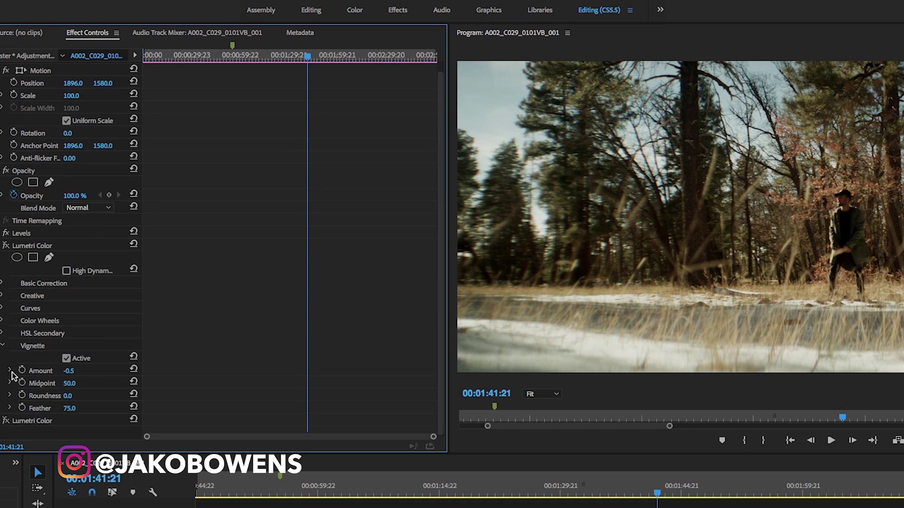
# - Search the effects for "lumetri" and try to apply the Lumetri Color effect to the adjustment layer on V6
pyautogui.hotkey('shift', '7')
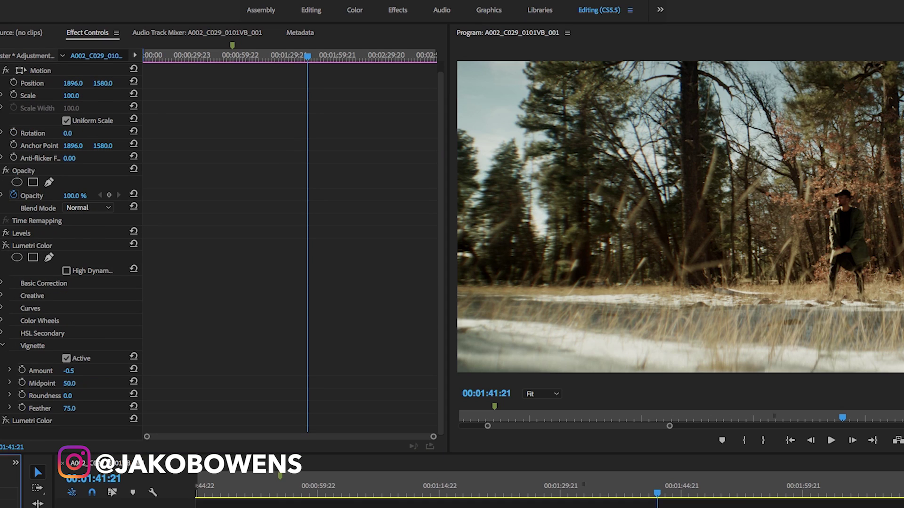
pyautogui.write('lumetri')
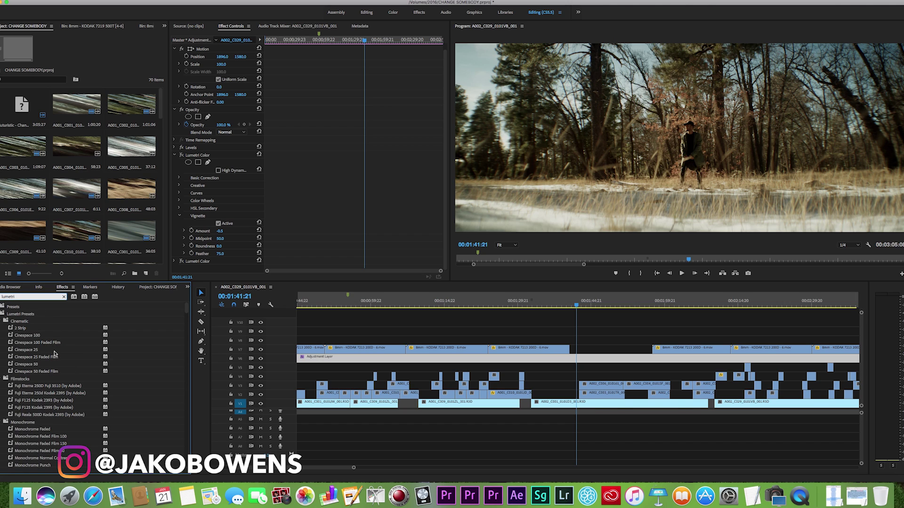
pyautogui.scroll(-10, 55, 353)
pyautogui.click(16, 458)
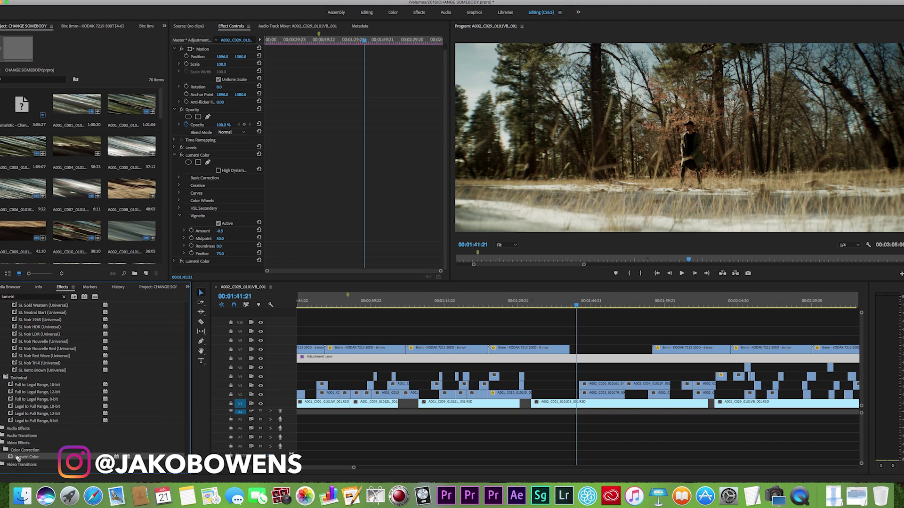
pyautogui.moveTo(16, 458); pyautogui.dragTo(601, 358)
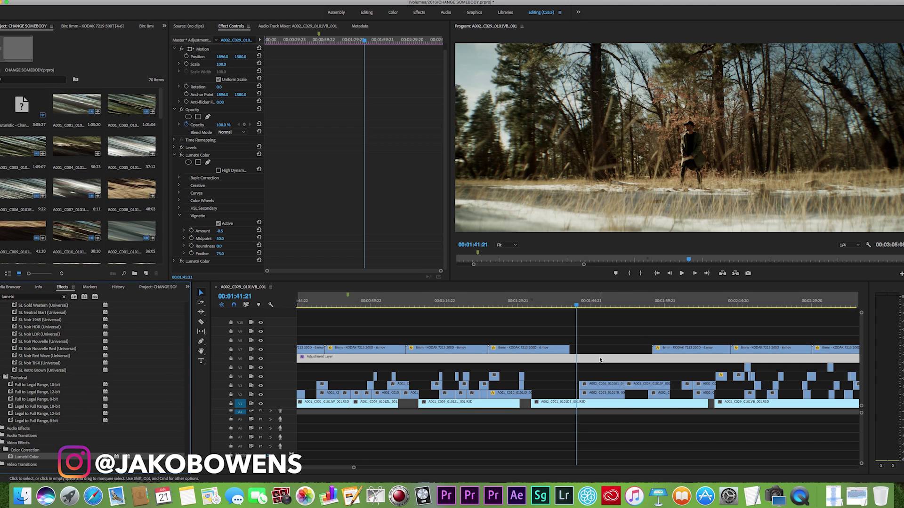
# - Reopen the first Lumetri Color effect on the adjustment layer and collapse its Vignette section
pyautogui.click(174, 157)
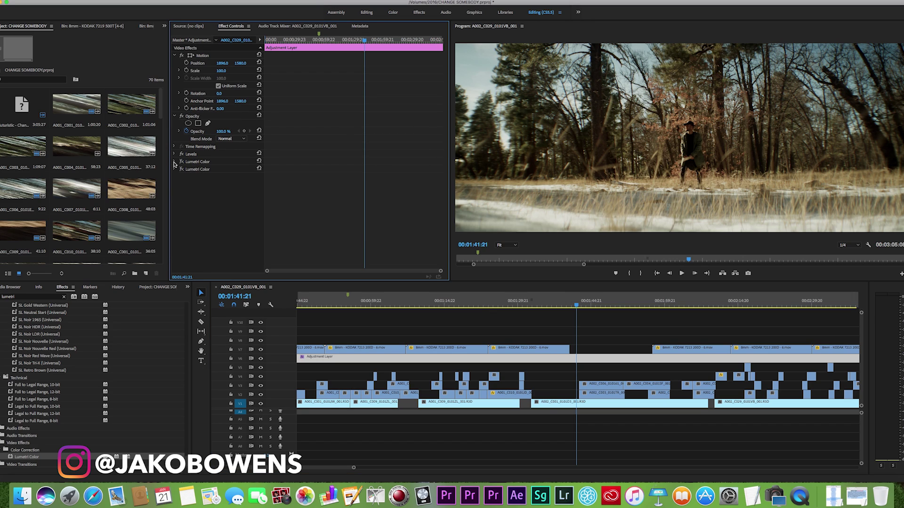
pyautogui.click(174, 162)
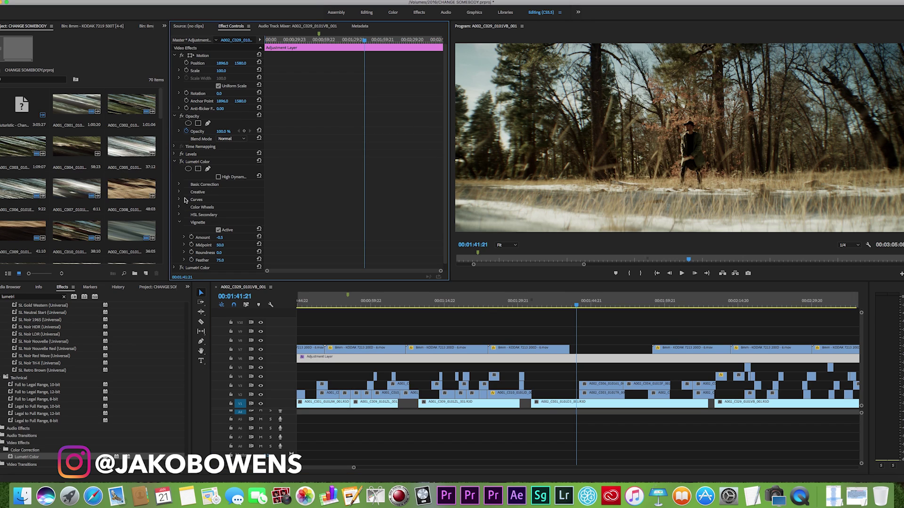
pyautogui.click(179, 222)
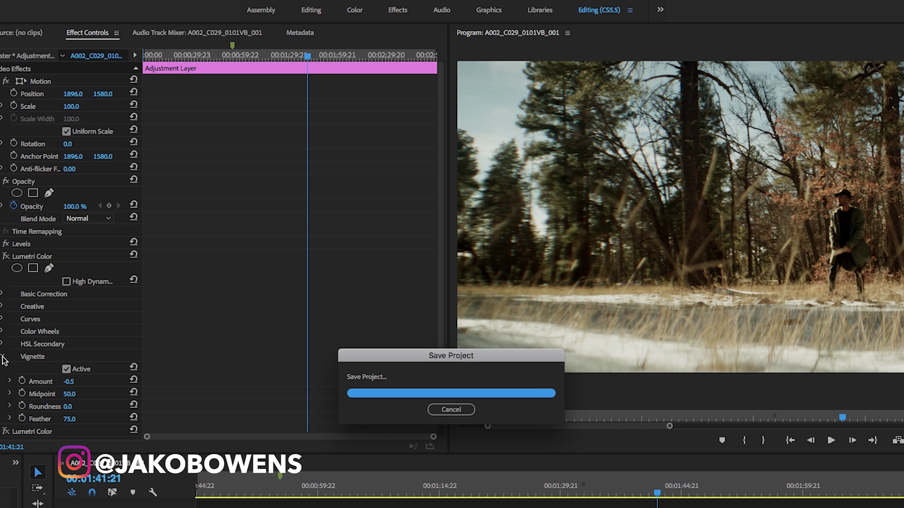
pyautogui.click(179, 222)
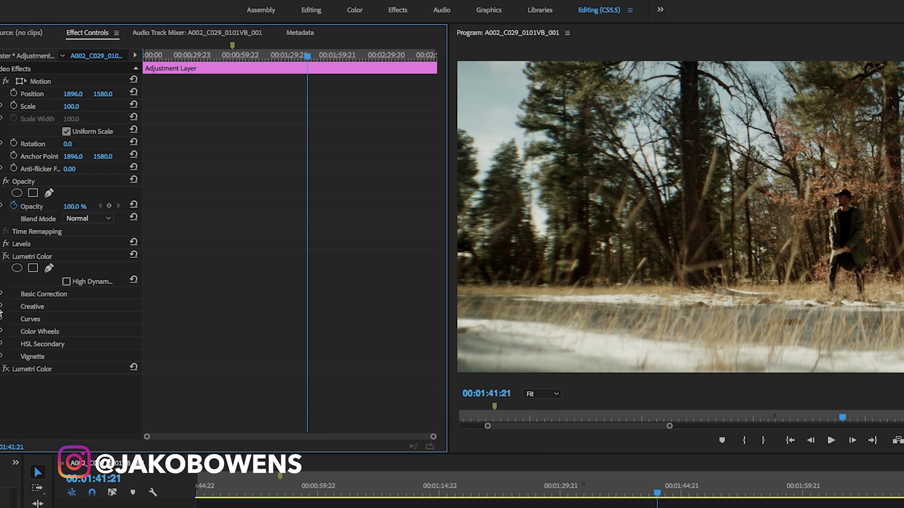
# - In the Creative section, choose the Fuji ETERNA 250D Fuji 3510 (by Adobe) look with Intensity 50.0 and set Faded Film to 37.0
pyautogui.click(2, 306)
pyautogui.scroll(-1, 85, 335)
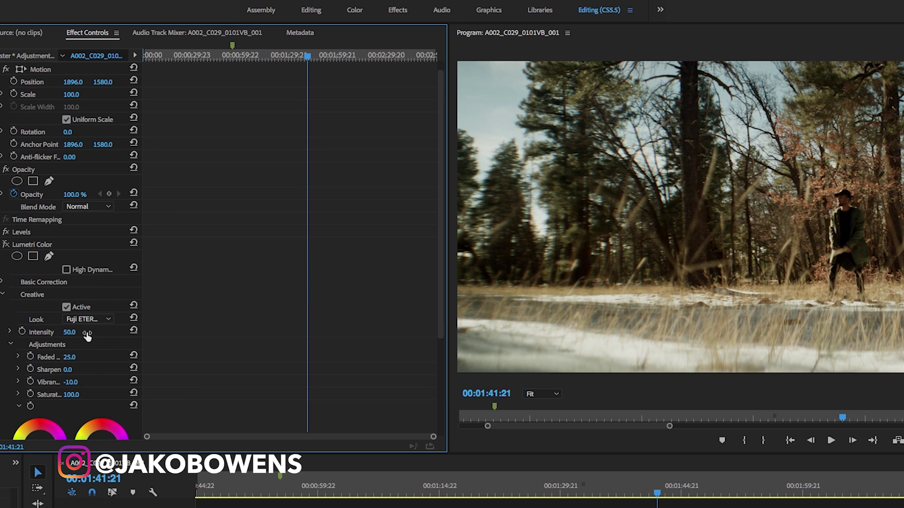
pyautogui.click(82, 320)
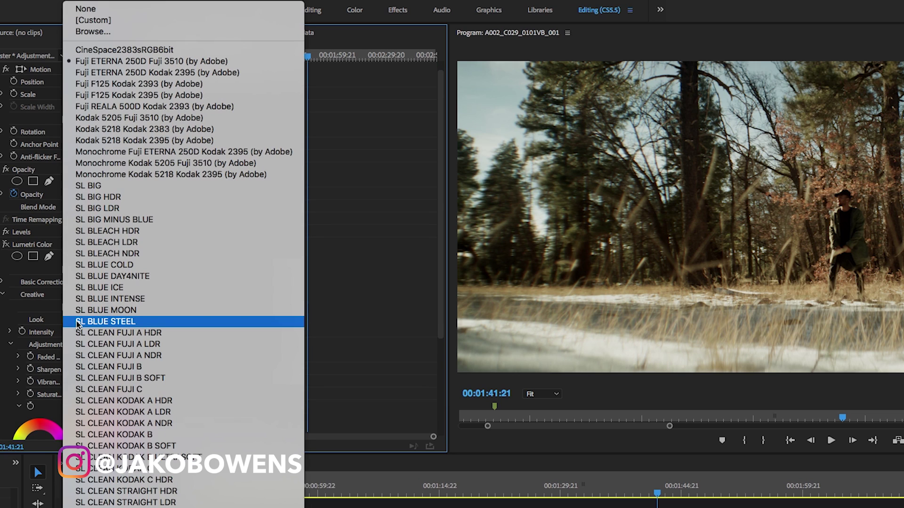
pyautogui.click(130, 62)
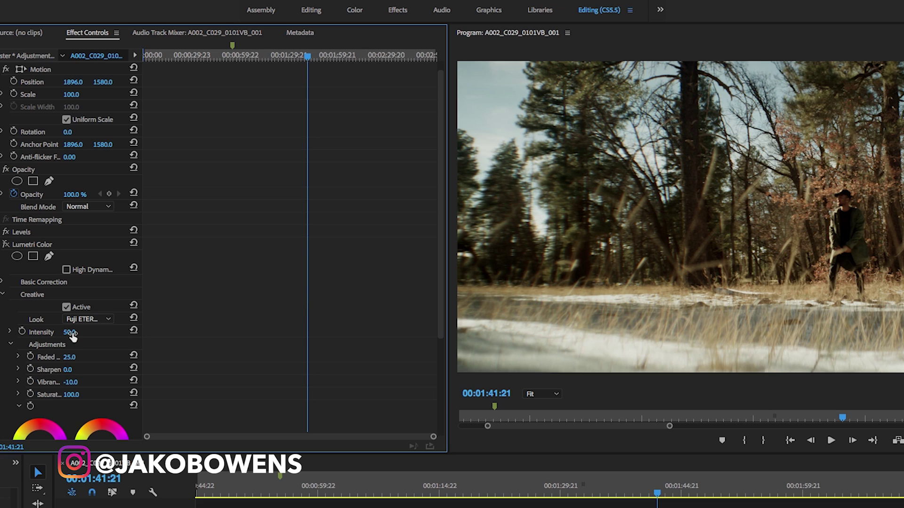
pyautogui.moveTo(69, 332)
pyautogui.mouseDown()
pyautogui.moveTo(123, 332)
pyautogui.moveTo(72, 332)
pyautogui.moveTo(80, 340)
pyautogui.mouseUp()
pyautogui.moveTo(70, 361); pyautogui.dragTo(88, 361)
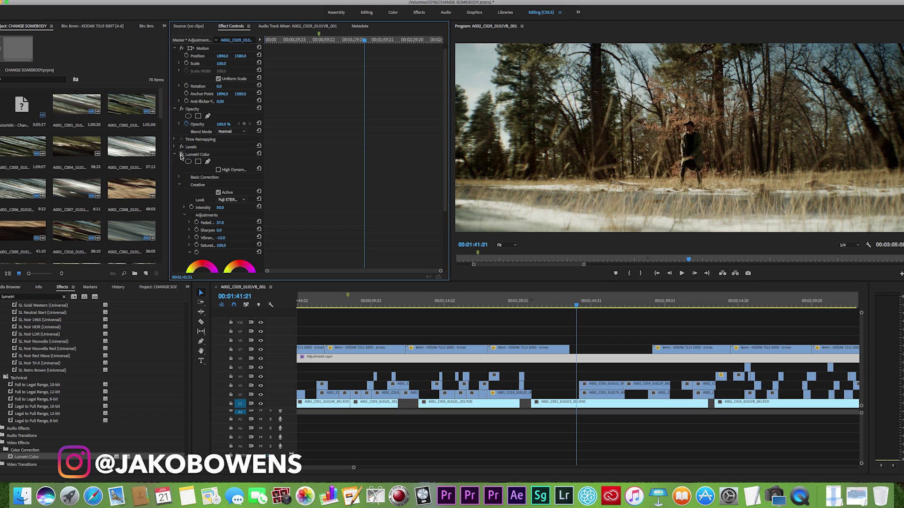
# - Set Faded Film to 25.0 in the first Lumetri Color effect and compare the image with the effect off and on
pyautogui.moveTo(220, 222); pyautogui.dragTo(150, 223)
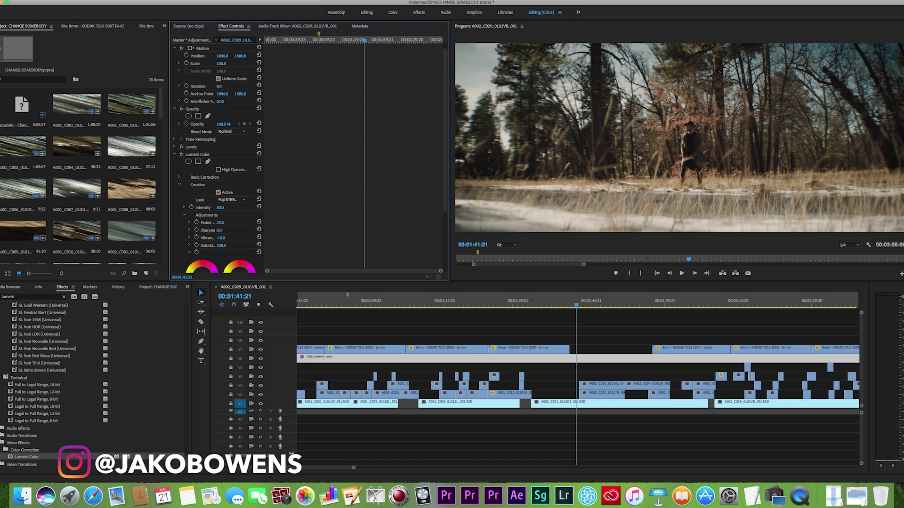
pyautogui.click(182, 155)
pyautogui.click(182, 154)
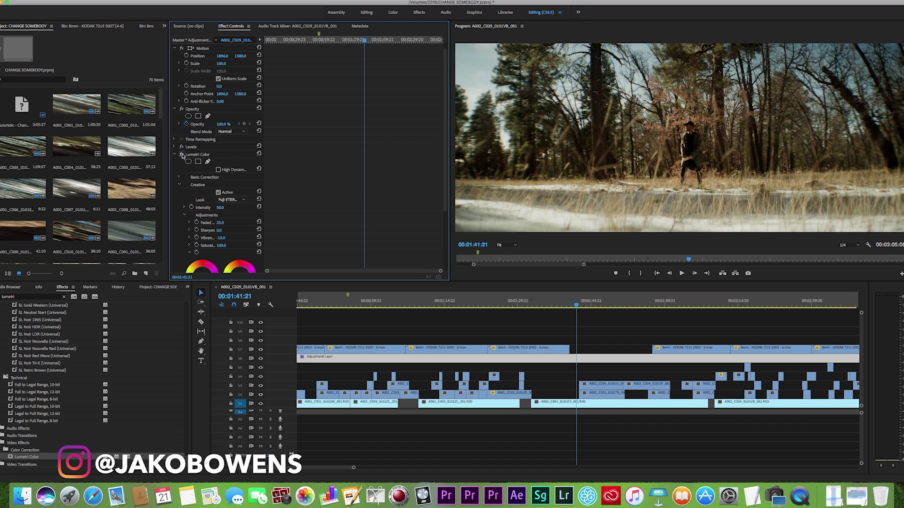
pyautogui.click(181, 155)
pyautogui.click(182, 155)
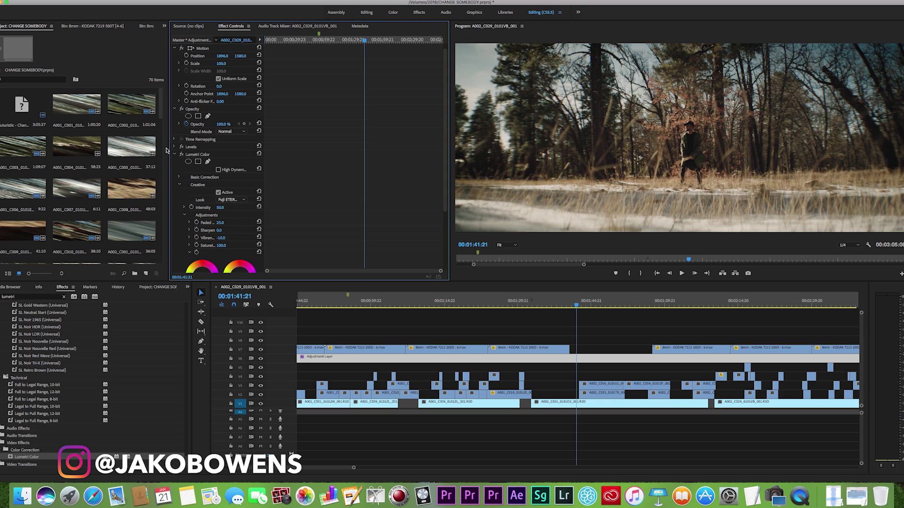
pyautogui.click(182, 155)
pyautogui.click(182, 154)
pyautogui.click(182, 155)
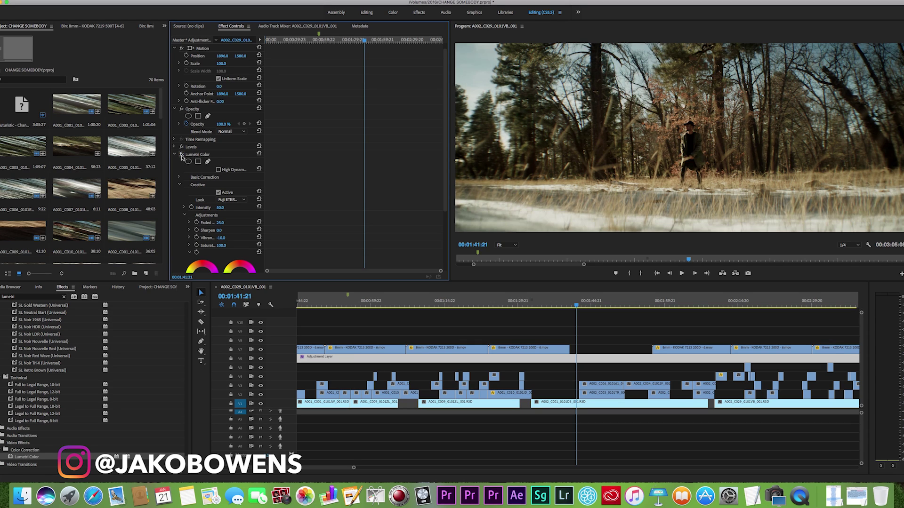
pyautogui.click(181, 155)
pyautogui.click(181, 155)
pyautogui.click(181, 155)
pyautogui.click(182, 155)
pyautogui.click(182, 155)
pyautogui.click(182, 155)
pyautogui.click(181, 155)
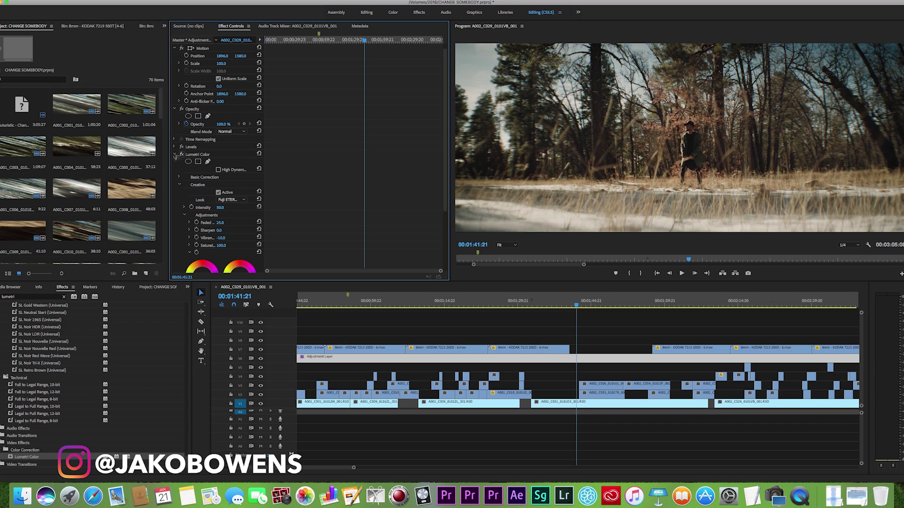
# - Collapse the first Lumetri Color effect, expand the second and examine the available looks in its Creative section
pyautogui.click(175, 154)
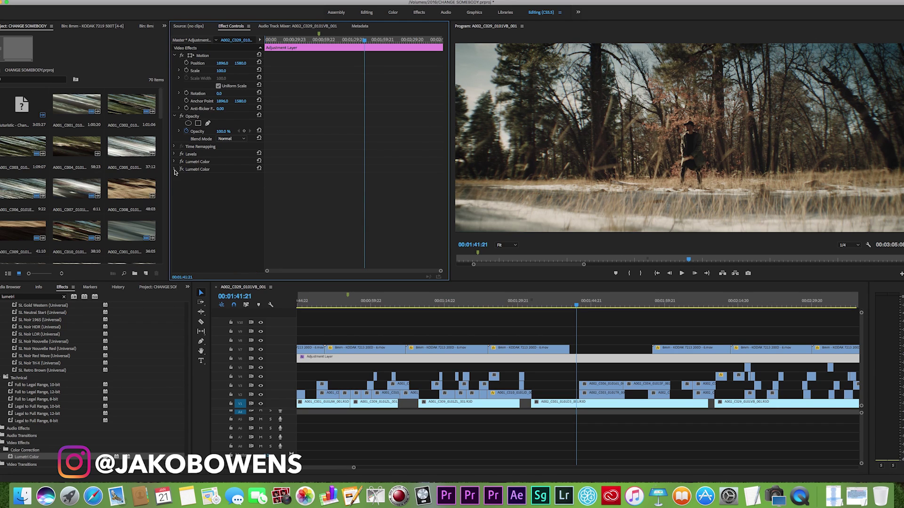
pyautogui.click(173, 170)
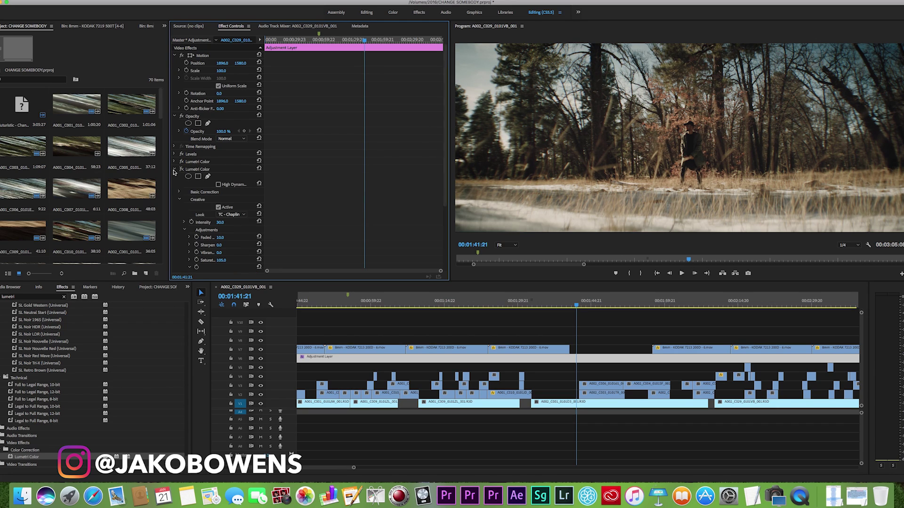
pyautogui.click(231, 216)
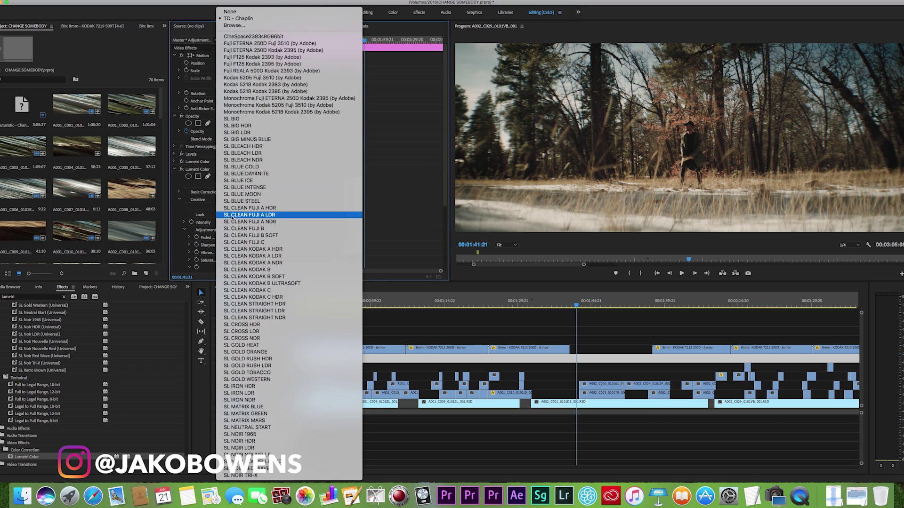
pyautogui.click(199, 6)
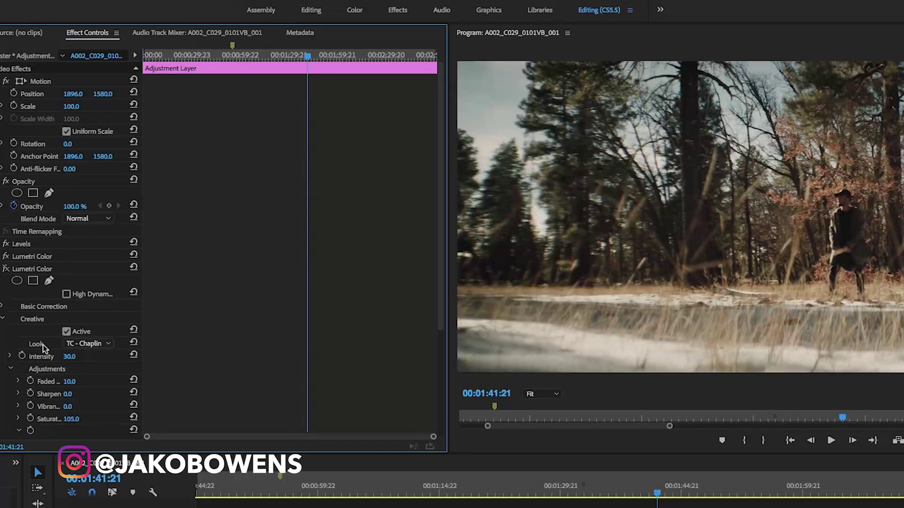
pyautogui.click(99, 344)
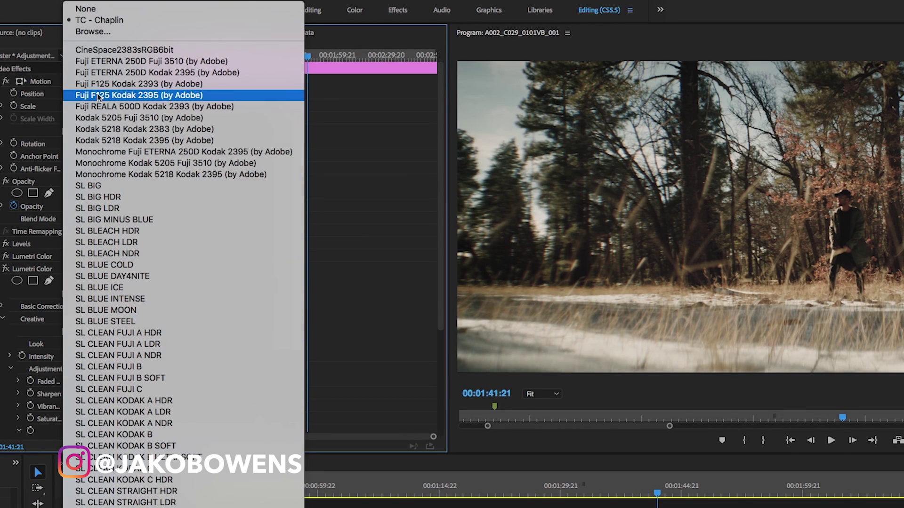
pyautogui.click(37, 1)
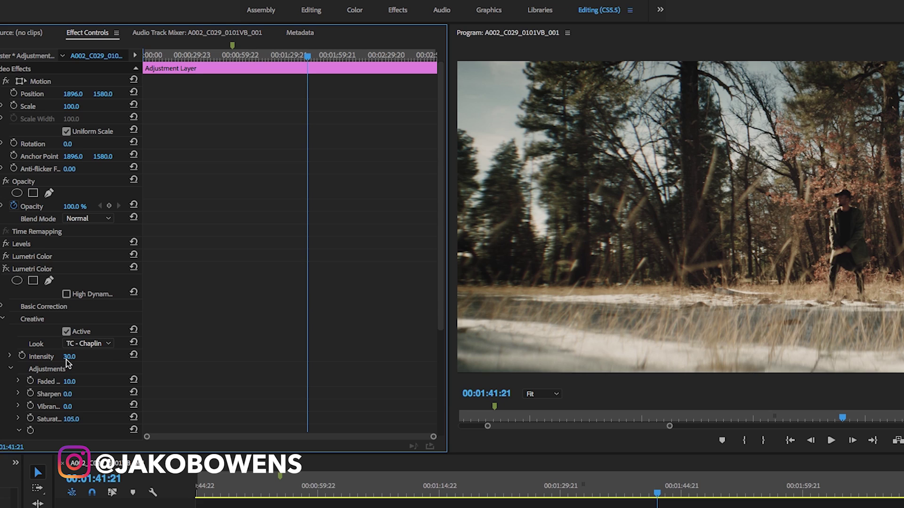
# - Try the TC - Chaplin look at Intensity 100.0, compare the effect off and on, and settle the Intensity at 40.0
pyautogui.moveTo(70, 357); pyautogui.dragTo(101, 358)
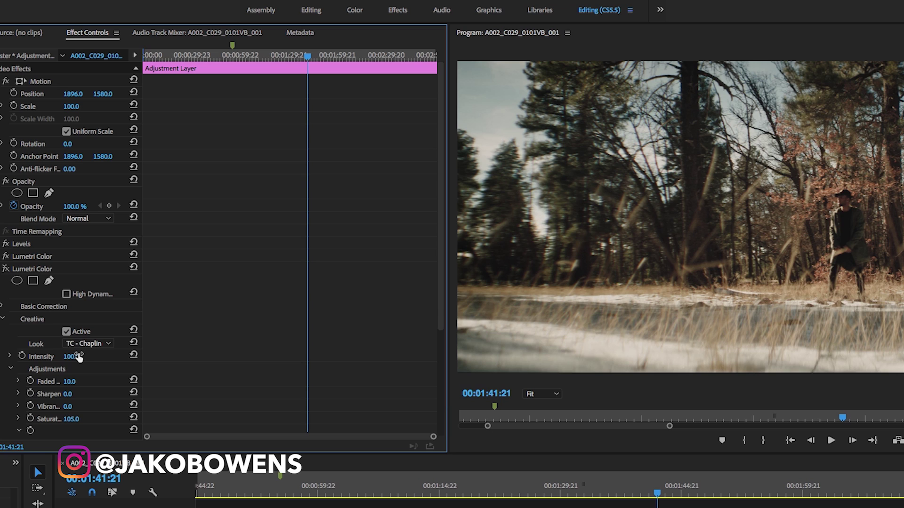
pyautogui.click(6, 270)
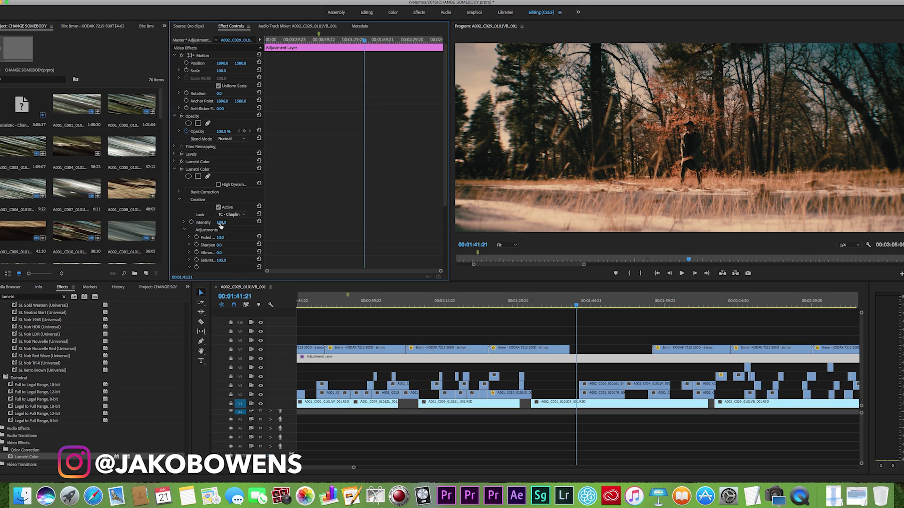
pyautogui.moveTo(220, 223); pyautogui.dragTo(205, 222)
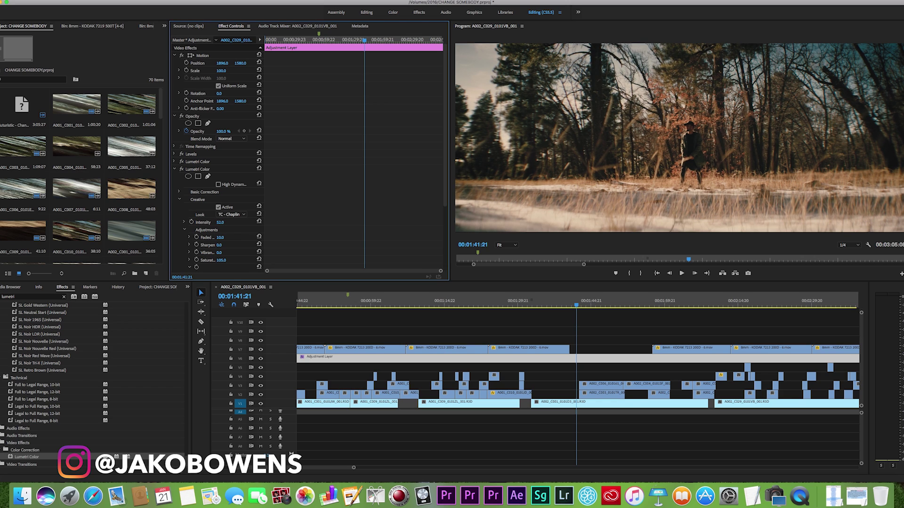
pyautogui.click(182, 170)
pyautogui.moveTo(220, 222); pyautogui.dragTo(213, 222)
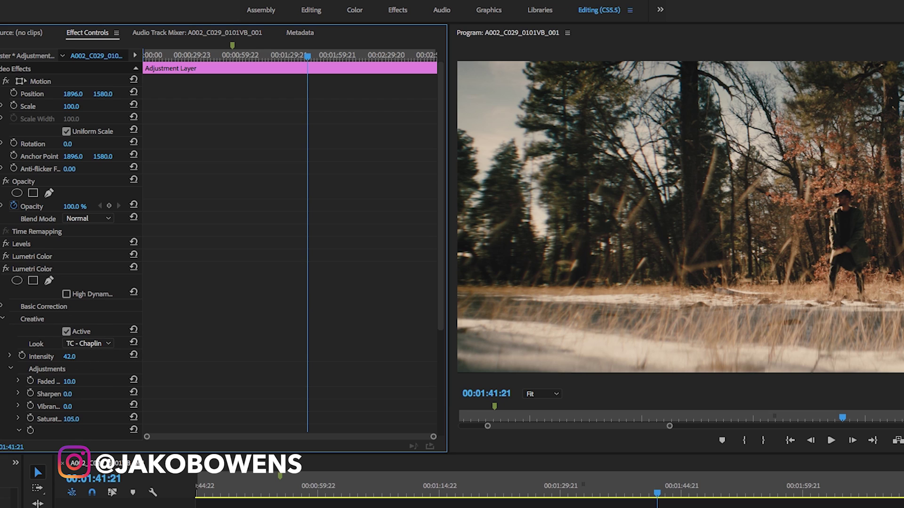
pyautogui.moveTo(70, 356); pyautogui.dragTo(78, 356)
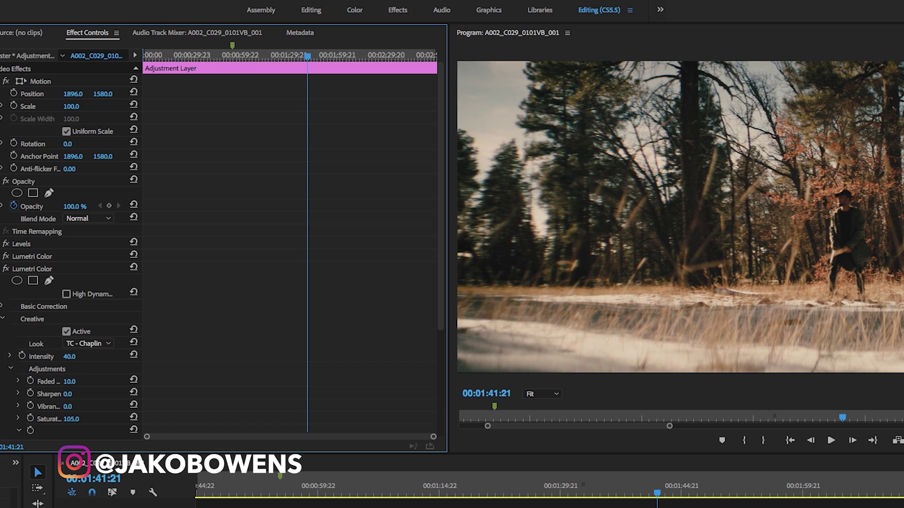
# - Examine the Input LUT options in the second Lumetri Color effect's Basic Correction section without choosing one, and collapse the effect
pyautogui.click(2, 319)
pyautogui.click(3, 307)
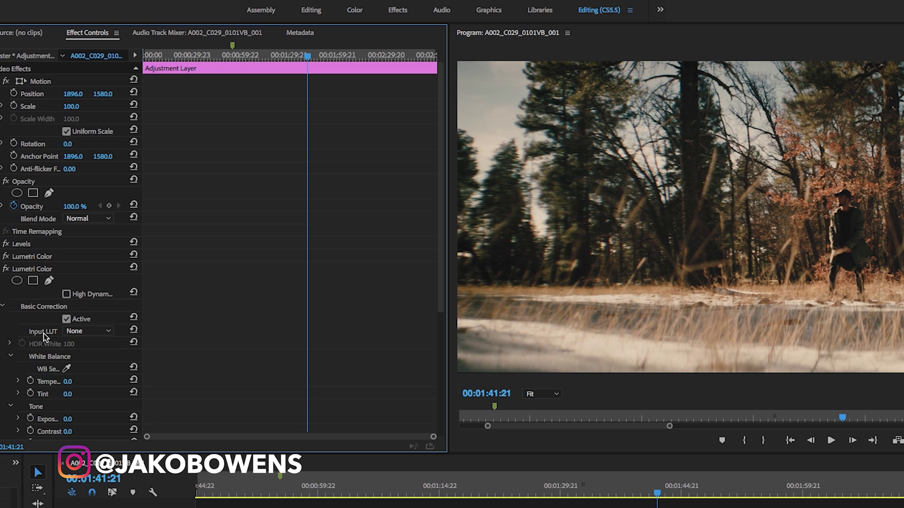
pyautogui.click(76, 332)
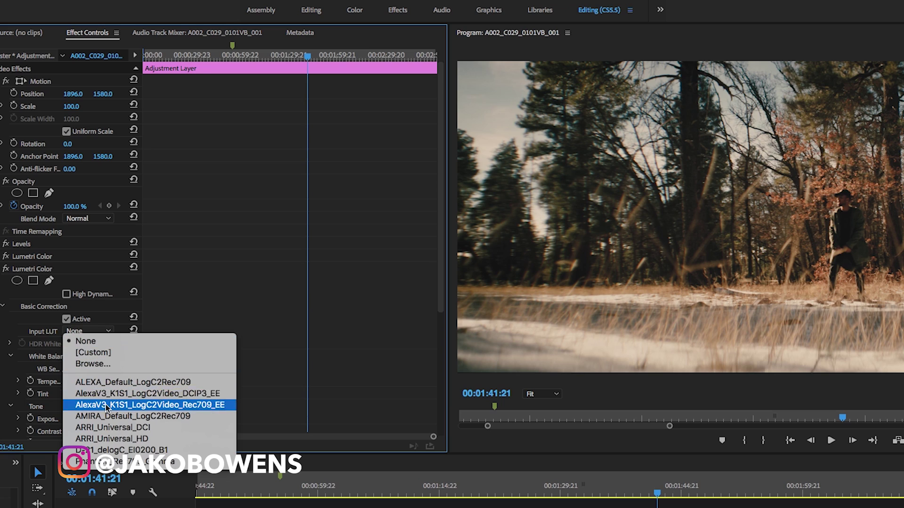
pyautogui.click(5, 316)
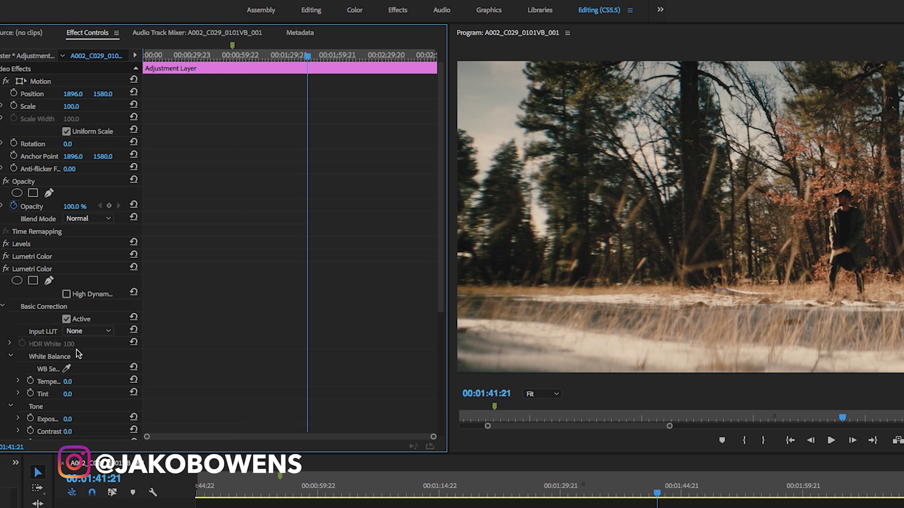
pyautogui.click(3, 309)
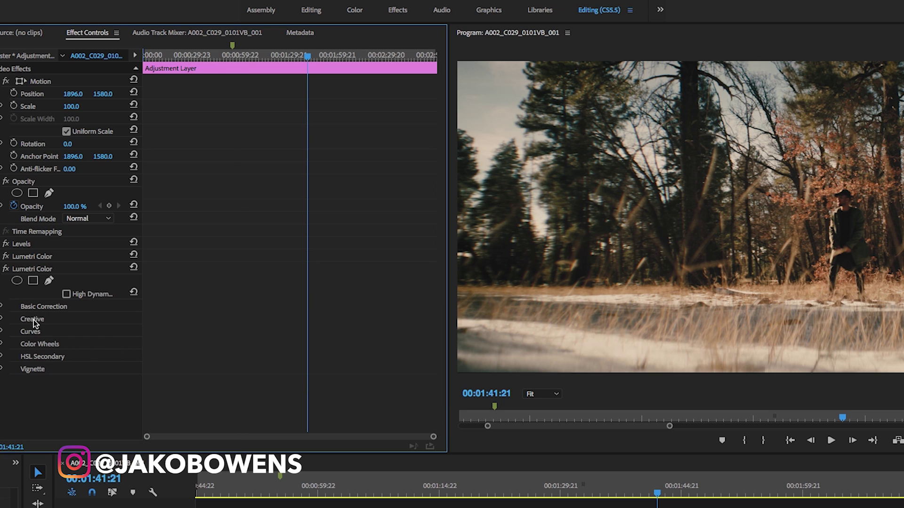
pyautogui.click(2, 319)
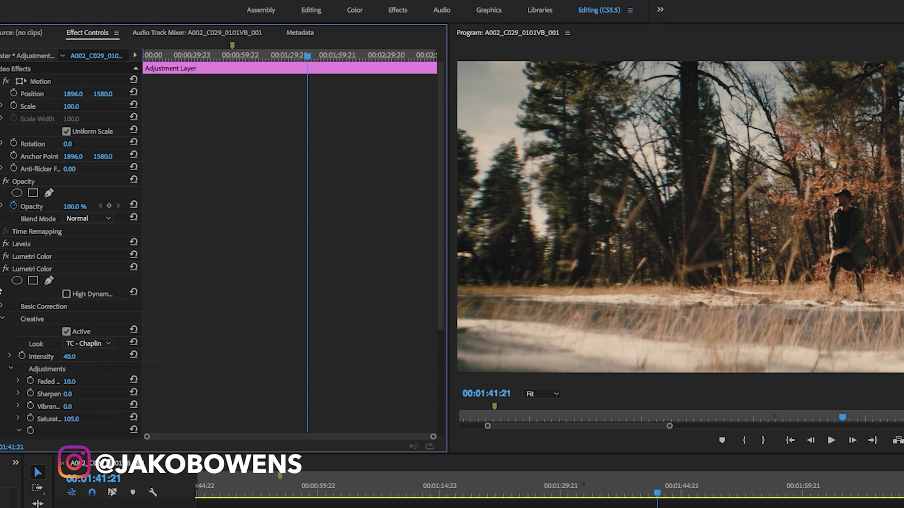
pyautogui.click(1, 270)
pyautogui.click(1, 270)
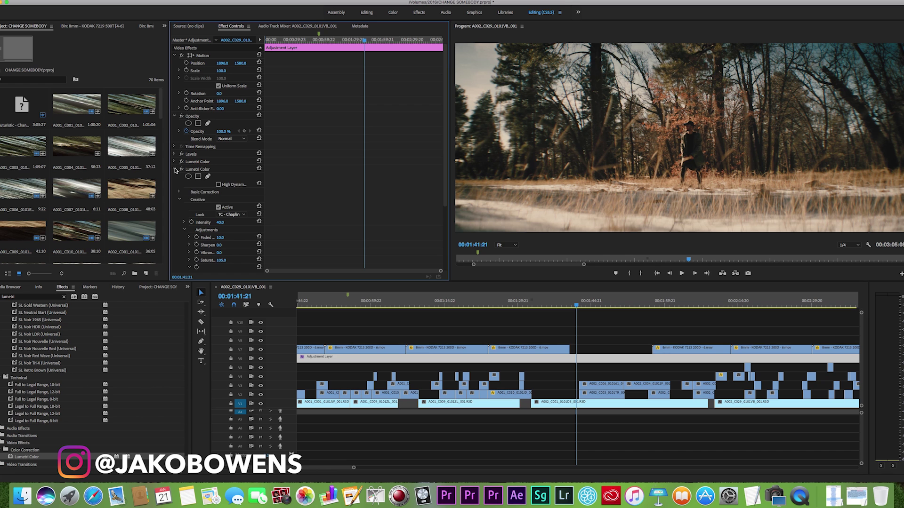
pyautogui.click(0, 270)
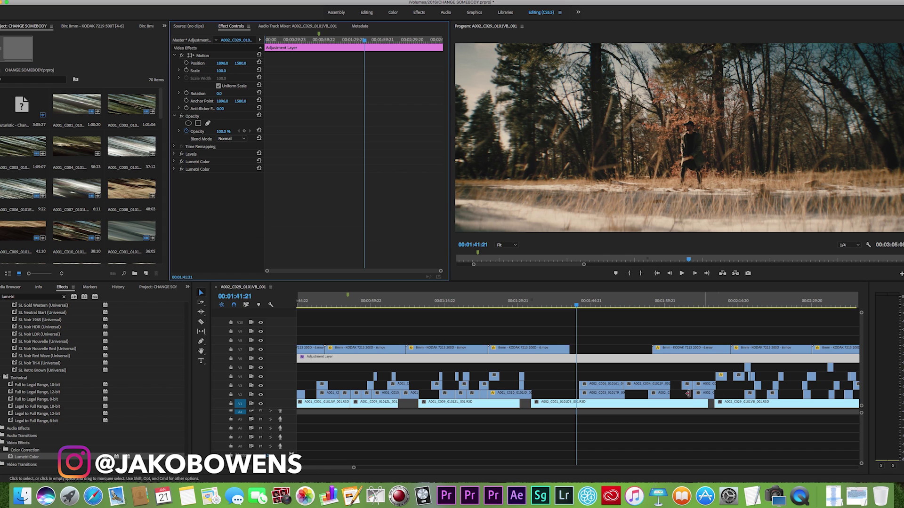
# - Open the 8mm - KODAK 7213 200D - 6.mov clip just before the V7 gap in the source monitor and scrub through it
pyautogui.click(615, 335)
pyautogui.moveTo(581, 303); pyautogui.dragTo(573, 302)
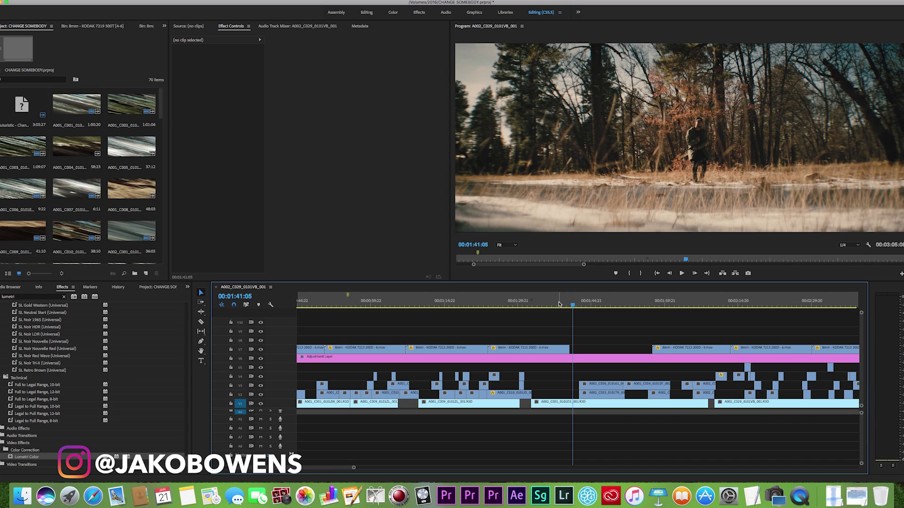
pyautogui.doubleClick(533, 351)
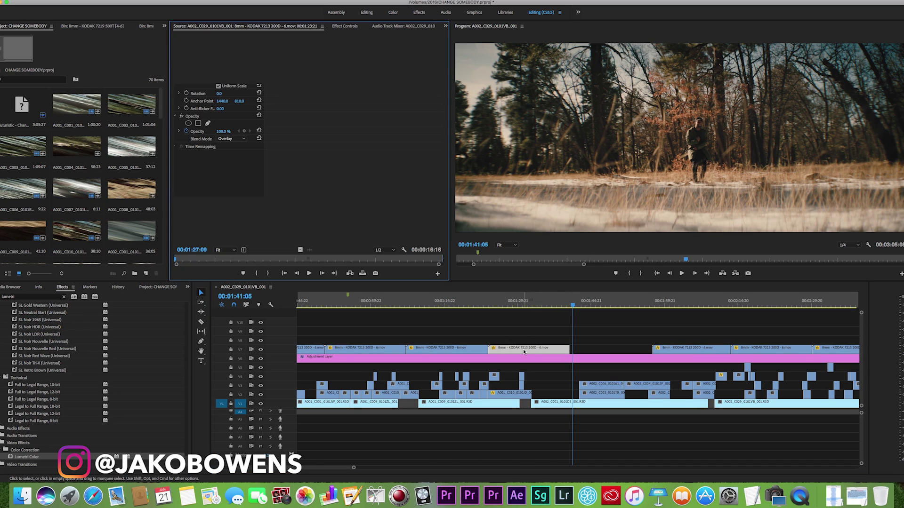
pyautogui.moveTo(226, 262)
pyautogui.mouseDown()
pyautogui.moveTo(313, 259)
pyautogui.moveTo(210, 258)
pyautogui.moveTo(226, 264)
pyautogui.mouseUp()
# - Copy the 8mm - KODAK 7213 200D - 6.mov clip into the gap on V7 and display its effect controls
pyautogui.click(508, 350)
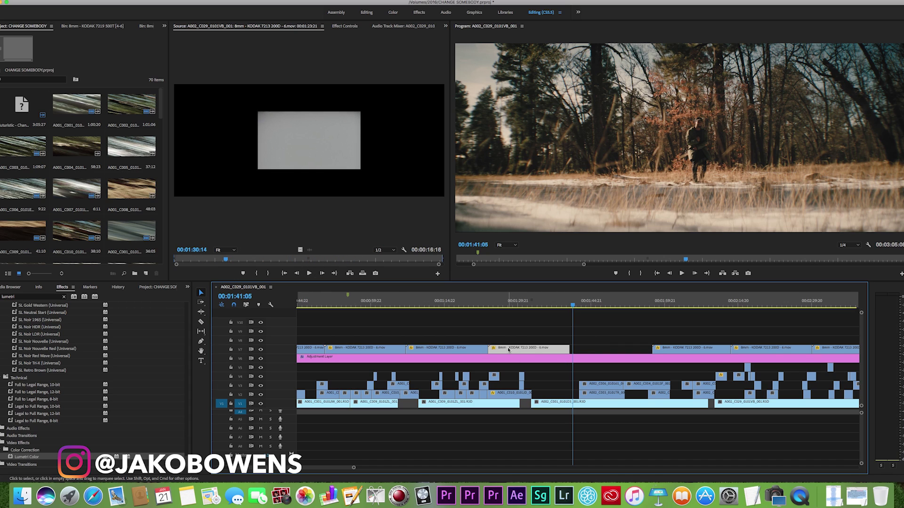
pyautogui.moveTo(509, 353); pyautogui.dragTo(585, 351)
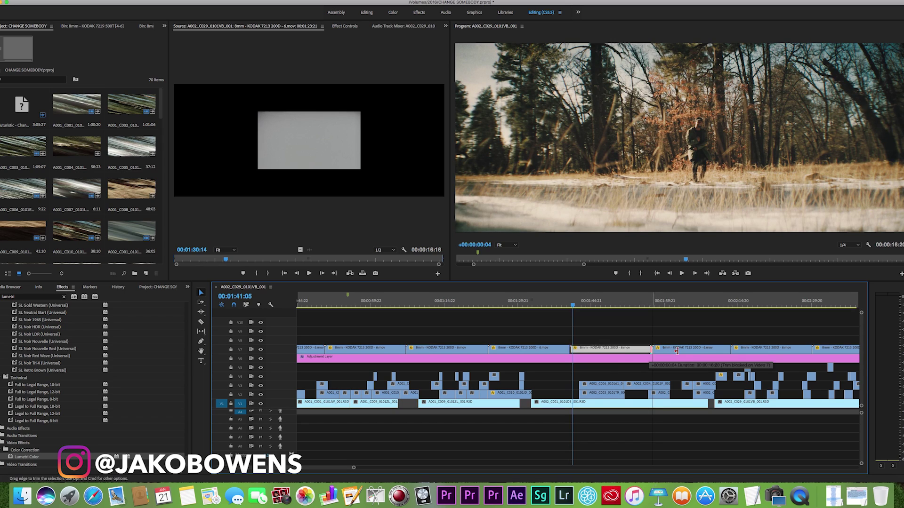
pyautogui.click(354, 28)
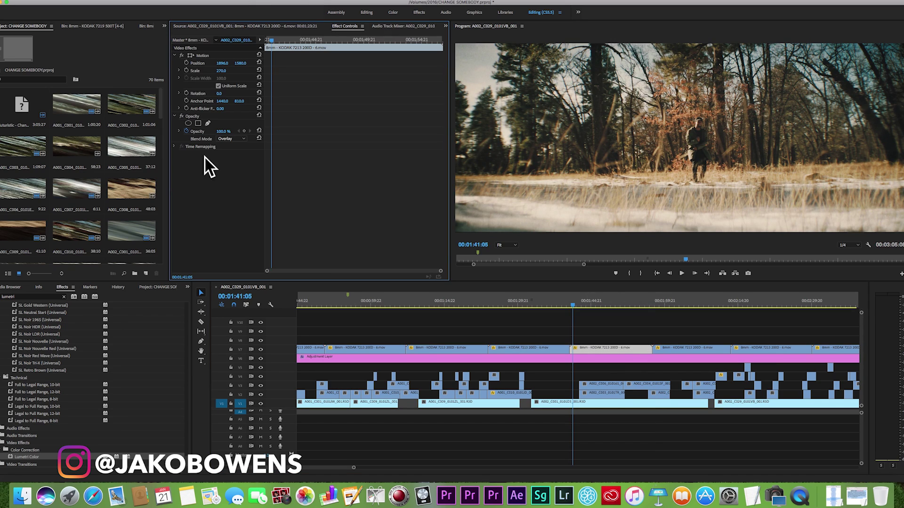
pyautogui.click(592, 352)
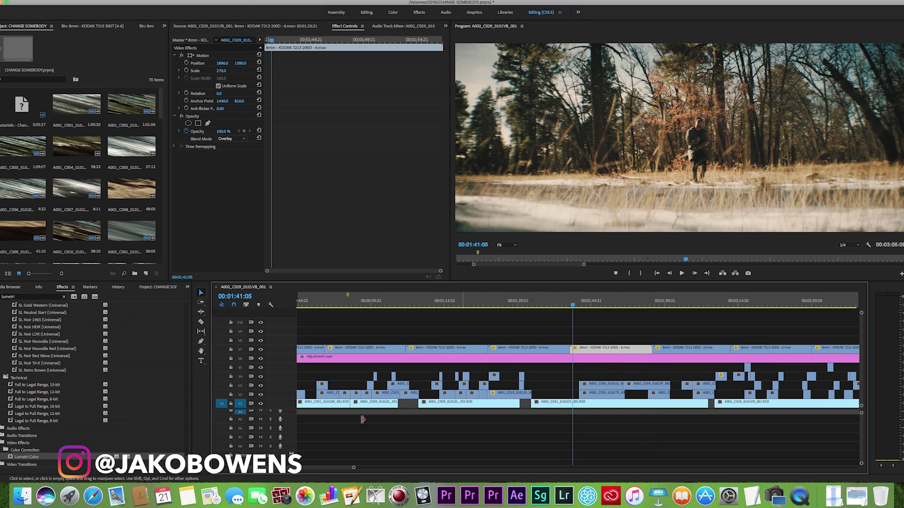
pyautogui.moveTo(341, 329); pyautogui.dragTo(842, 346)
pyautogui.click(626, 339)
pyautogui.moveTo(600, 350)
pyautogui.mouseDown()
pyautogui.moveTo(597, 367)
pyautogui.moveTo(599, 350)
pyautogui.moveTo(586, 351)
pyautogui.mouseUp()
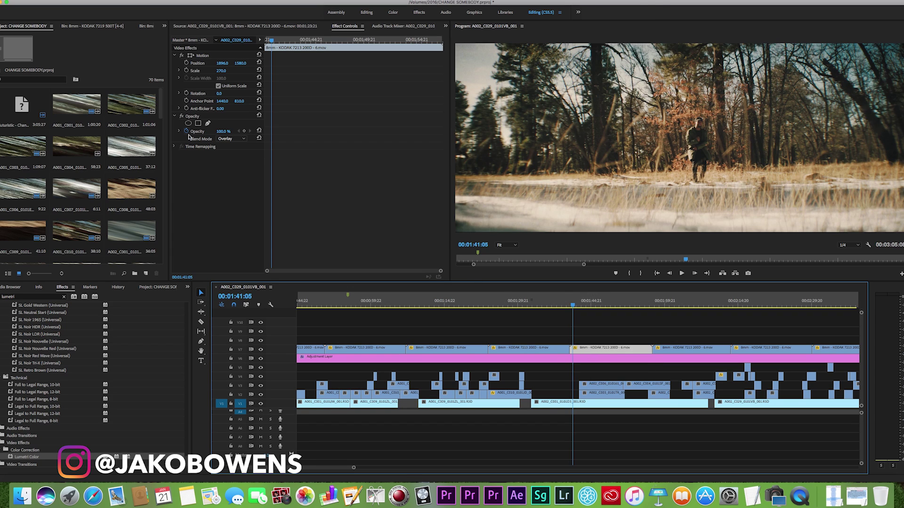
# - Set the copied grain clip's blend mode to Normal and view the raw grain at 00:01:45:17
pyautogui.click(231, 139)
pyautogui.click(233, 147)
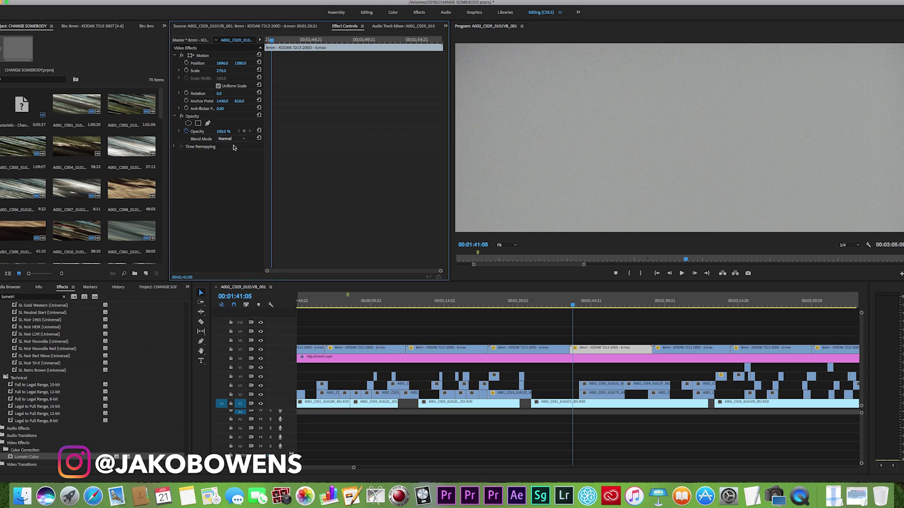
pyautogui.moveTo(576, 305); pyautogui.dragTo(595, 305)
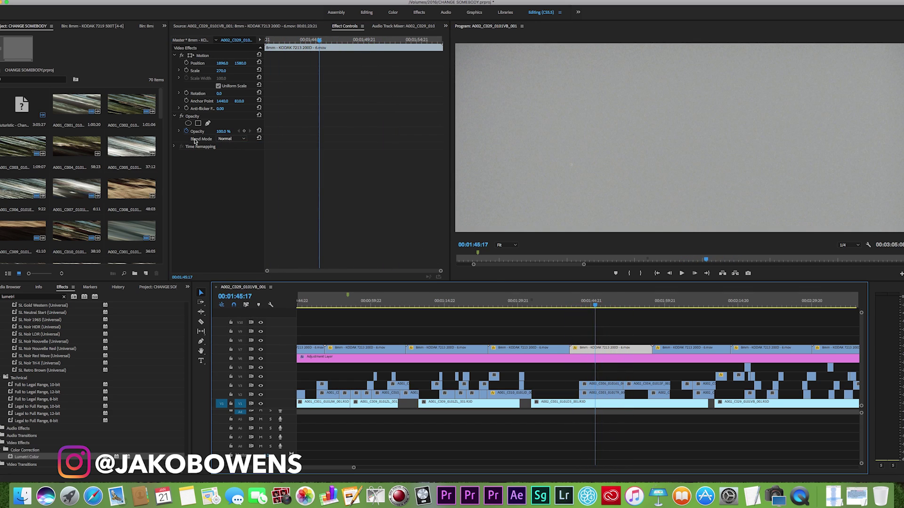
pyautogui.click(609, 332)
pyautogui.click(608, 350)
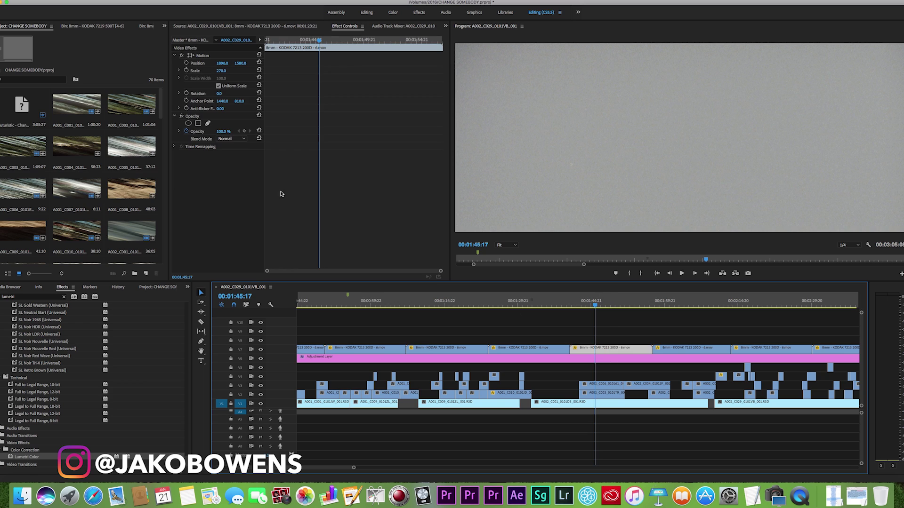
# - Compare the Overlay and Soft Light blend modes on the copied grain clip, leaving it set to Soft Light
pyautogui.click(236, 140)
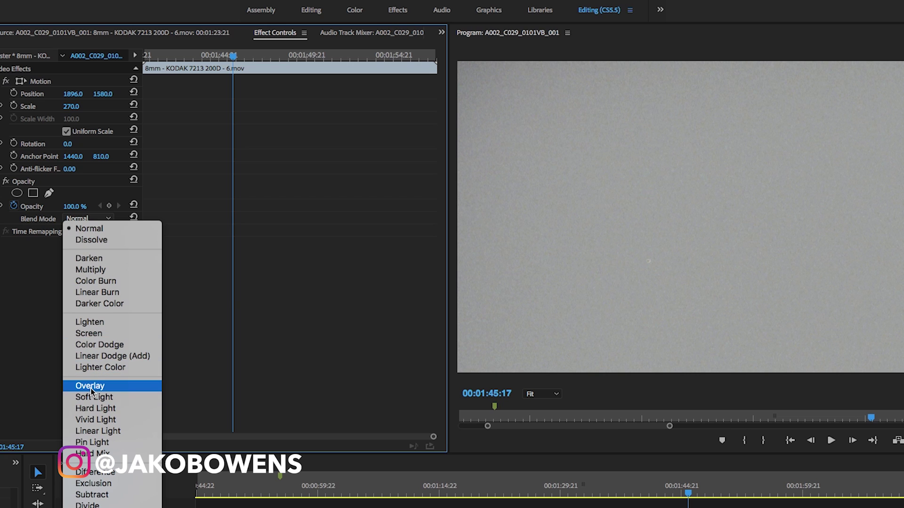
pyautogui.click(90, 389)
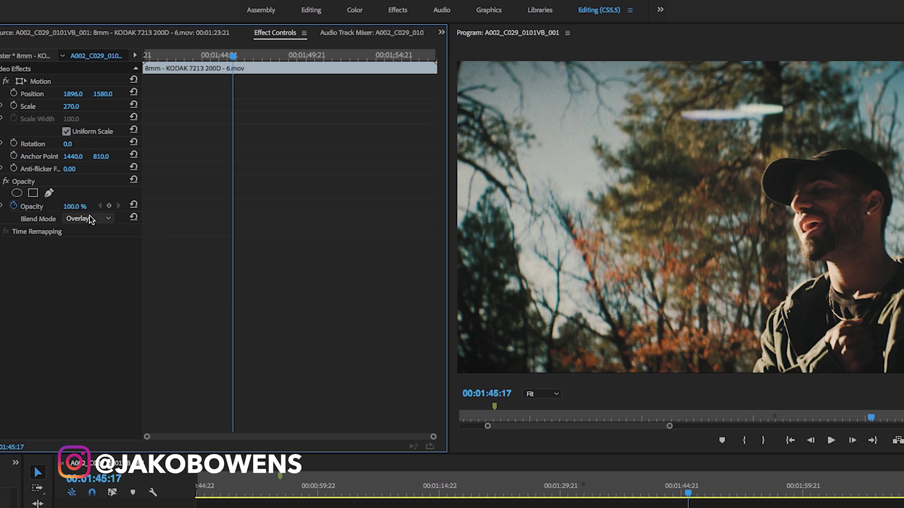
pyautogui.click(92, 218)
pyautogui.click(95, 397)
pyautogui.click(107, 219)
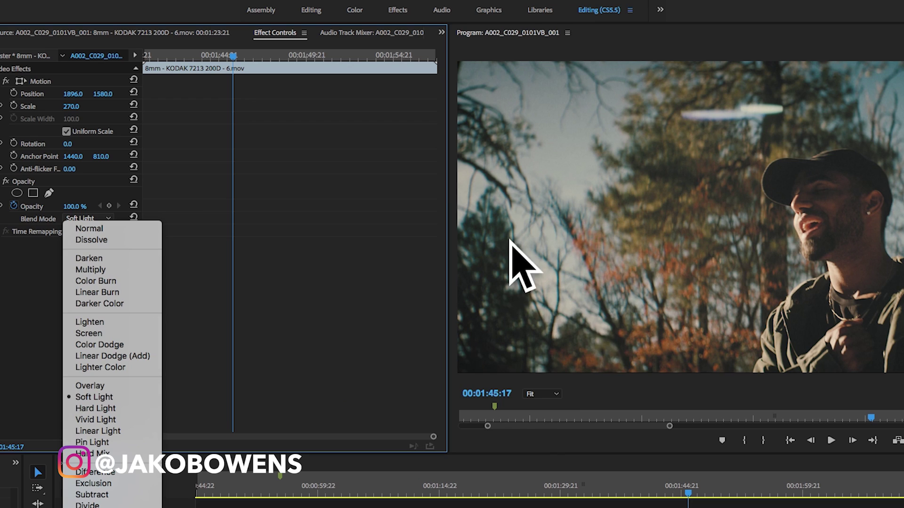
pyautogui.click(90, 385)
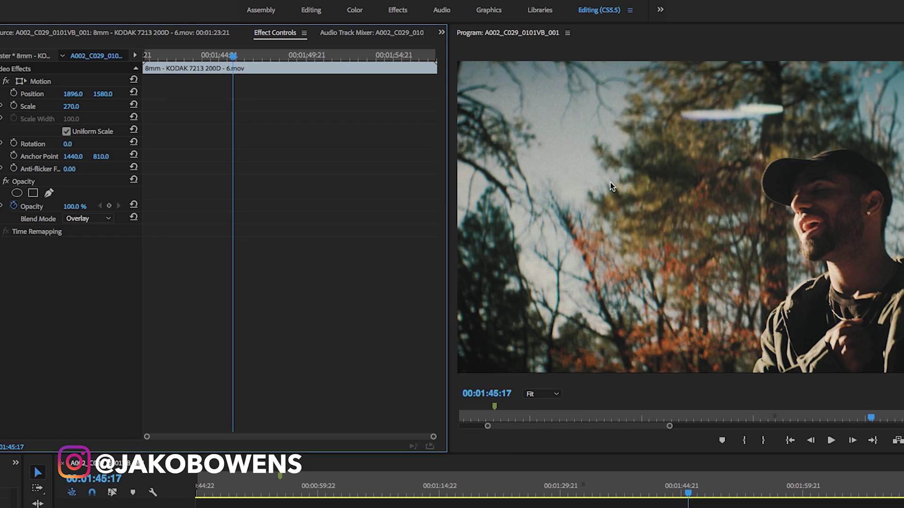
pyautogui.click(84, 218)
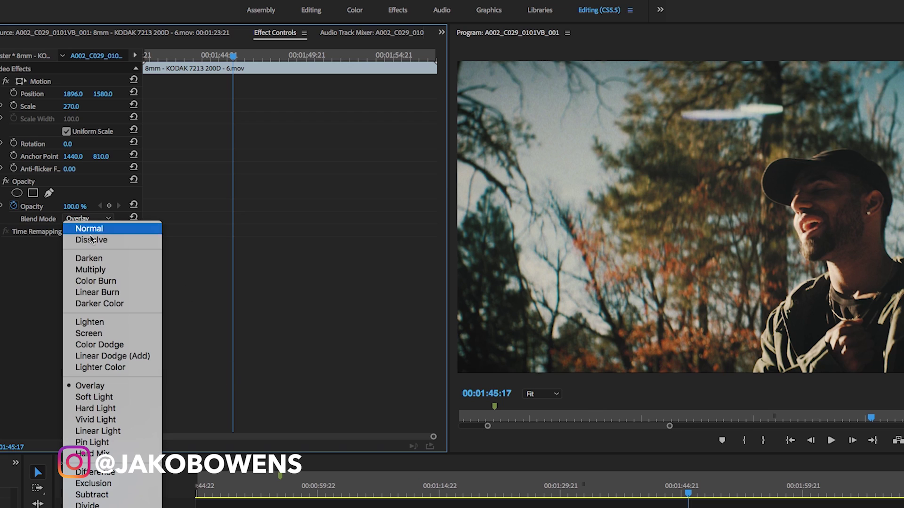
pyautogui.click(97, 402)
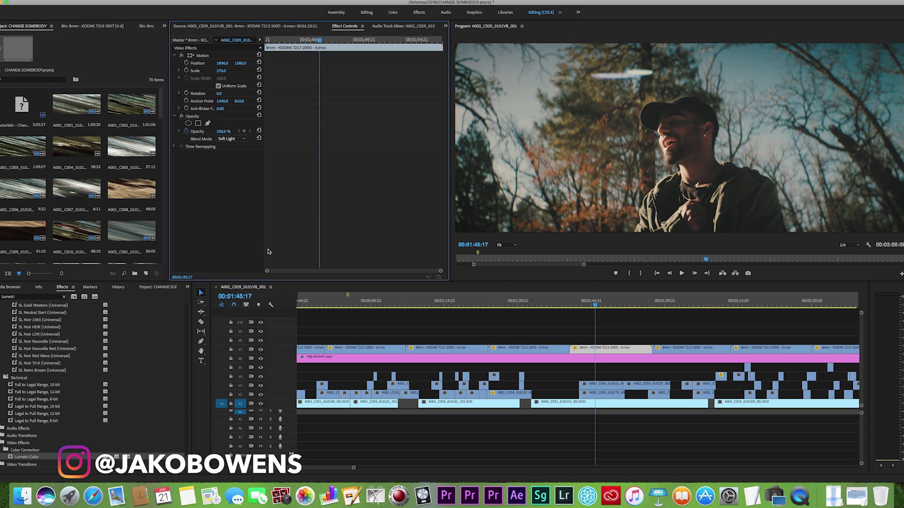
# - Fit the whole sequence in the timeline, scrub through the graded shots and play back from 00:01:31:06
pyautogui.moveTo(601, 307); pyautogui.dragTo(650, 306)
pyautogui.press('\\')
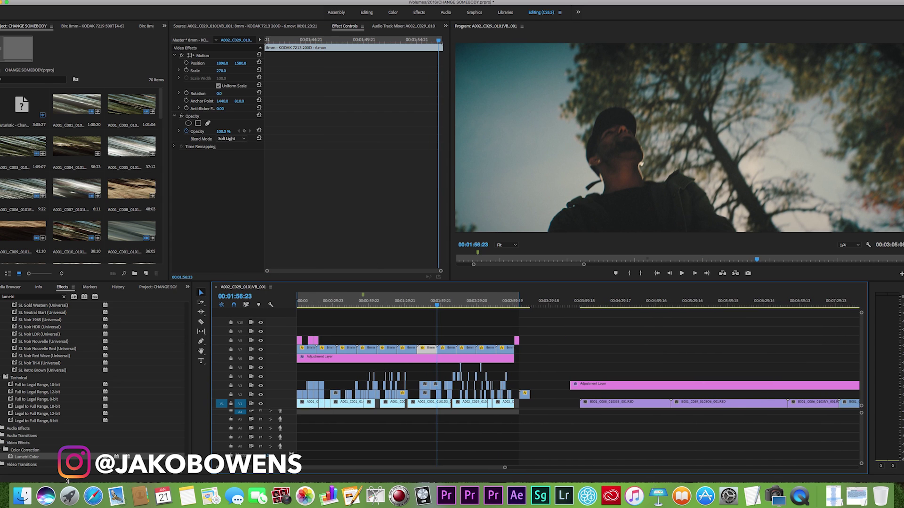
pyautogui.moveTo(375, 305); pyautogui.dragTo(405, 305)
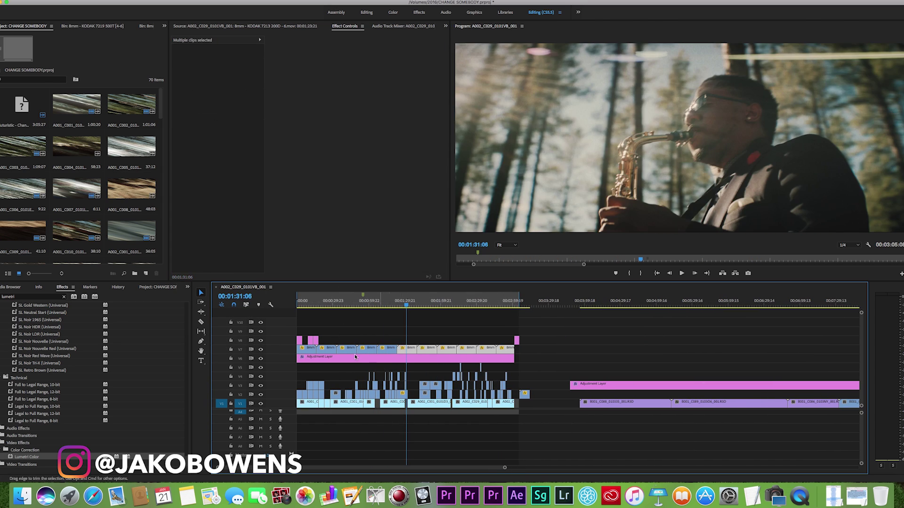
pyautogui.click(355, 357)
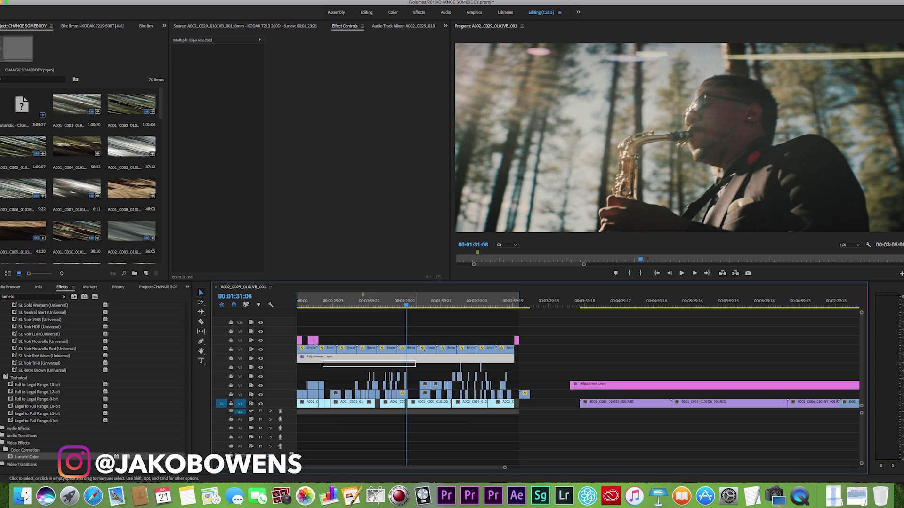
pyautogui.moveTo(507, 333); pyautogui.dragTo(340, 350)
pyautogui.press('space')
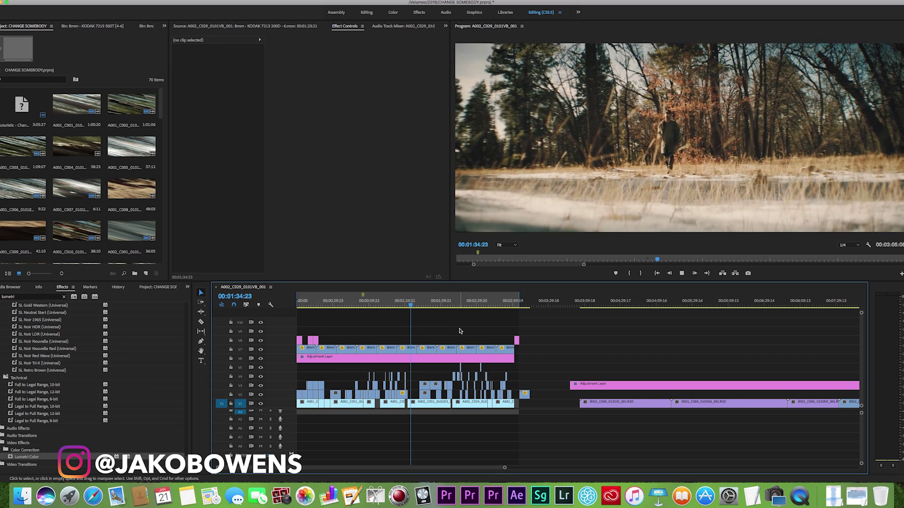